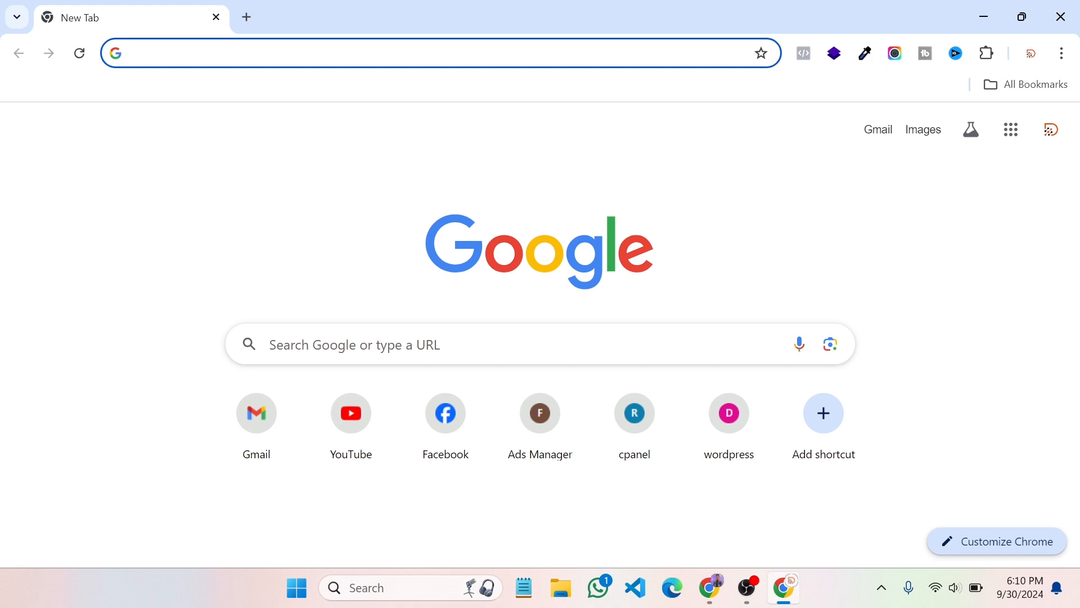
Search Google for 'shopify partner login' and open the Shopify Partners program page
{"action": "left_click", "coordinate": [270, 343]}
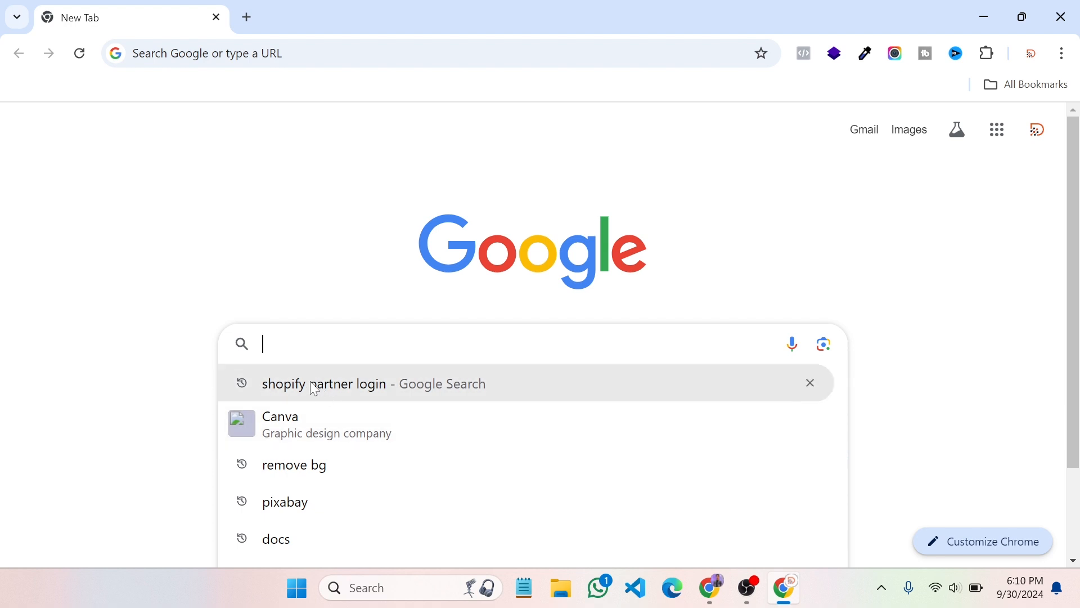
{"action": "type", "text": "shop"}
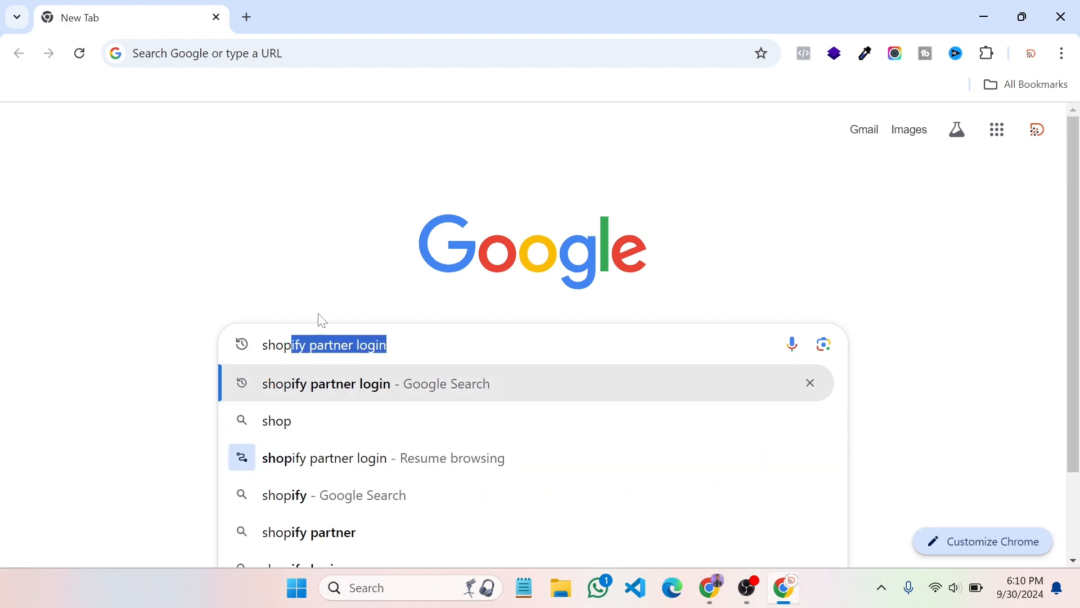
{"action": "type", "text": "ify pa"}
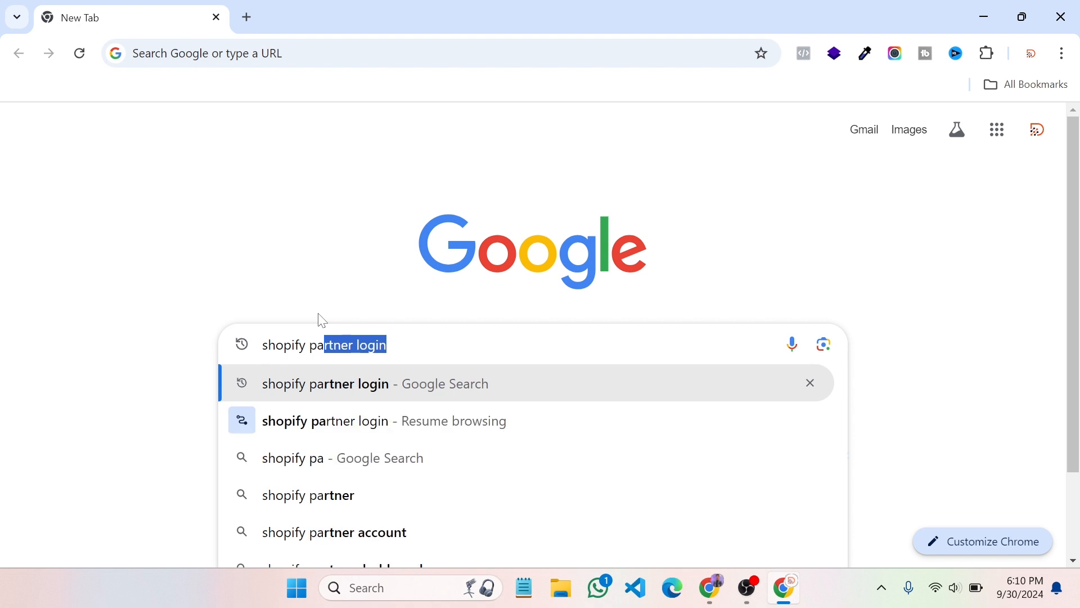
{"action": "key", "text": "Return"}
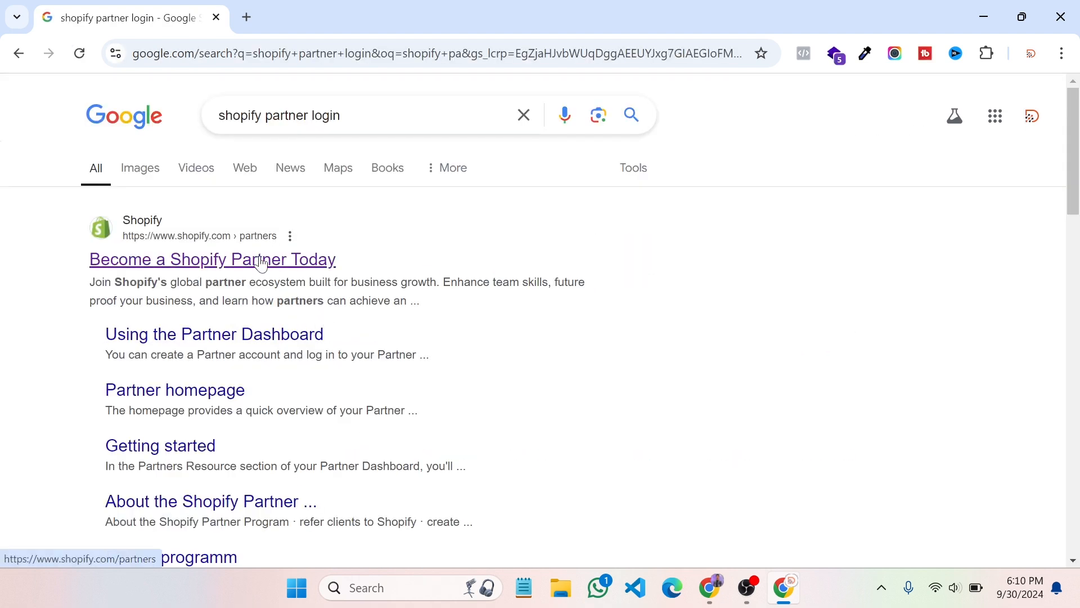
{"action": "left_click", "coordinate": [260, 258]}
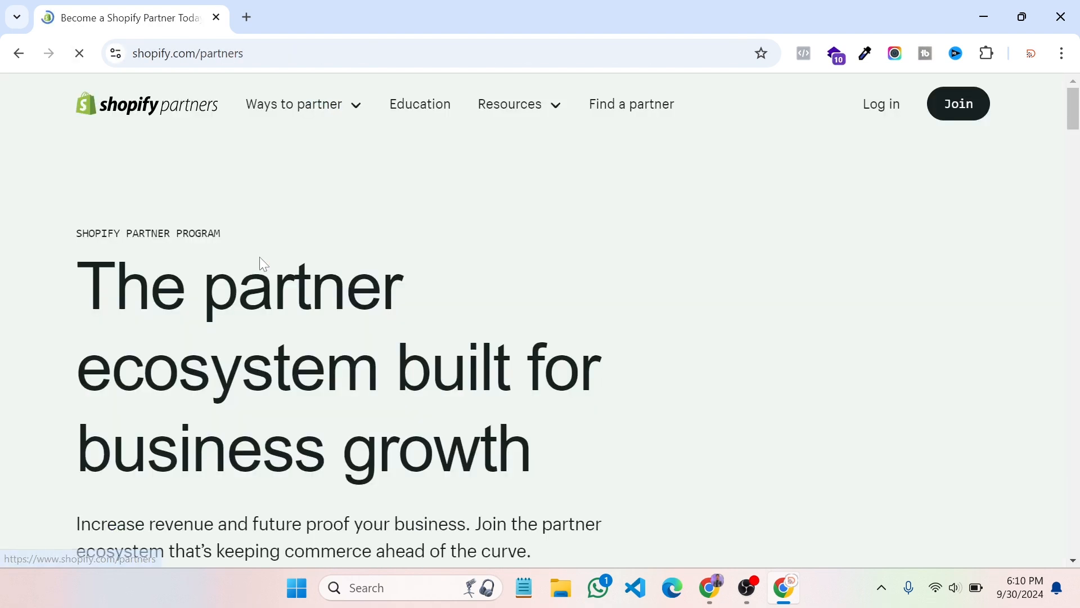
Log in with the partner account, go to Stores, and expand the Add store menu
{"action": "left_click", "coordinate": [881, 105]}
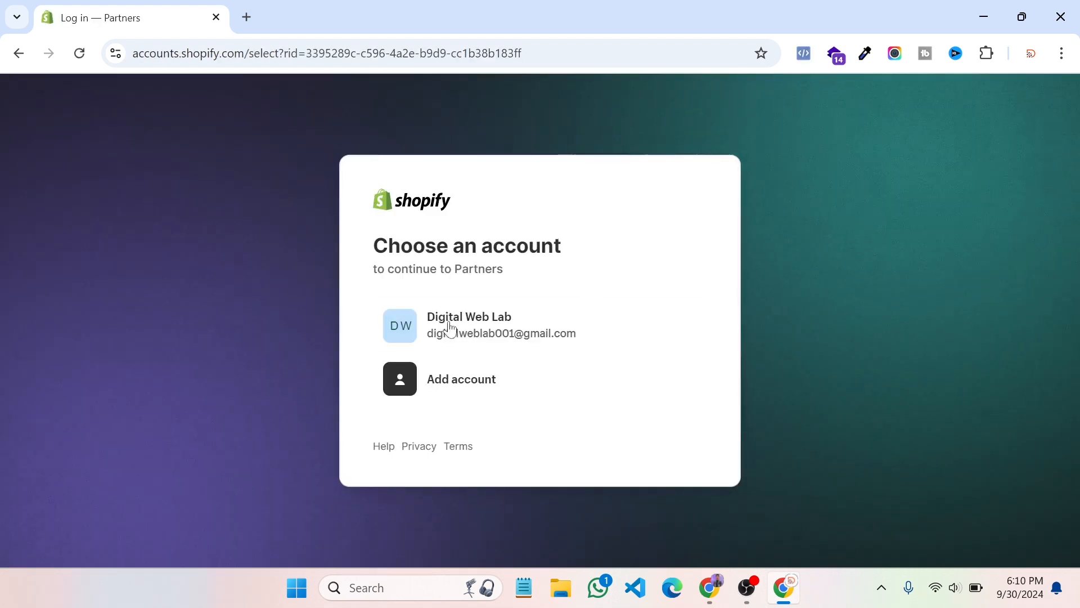
{"action": "left_click", "coordinate": [453, 332]}
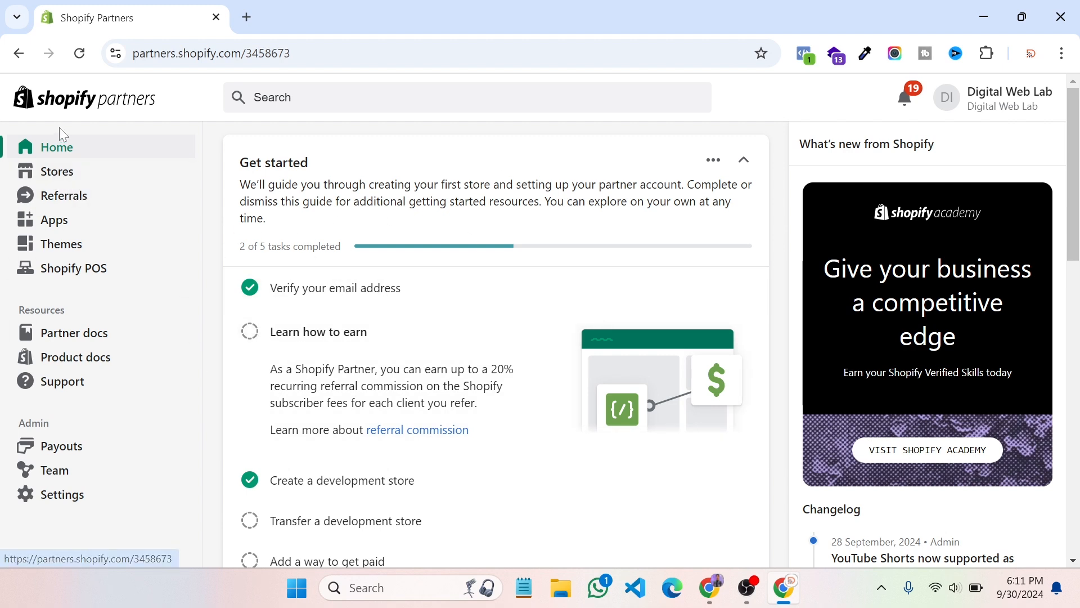
{"action": "left_click", "coordinate": [61, 183]}
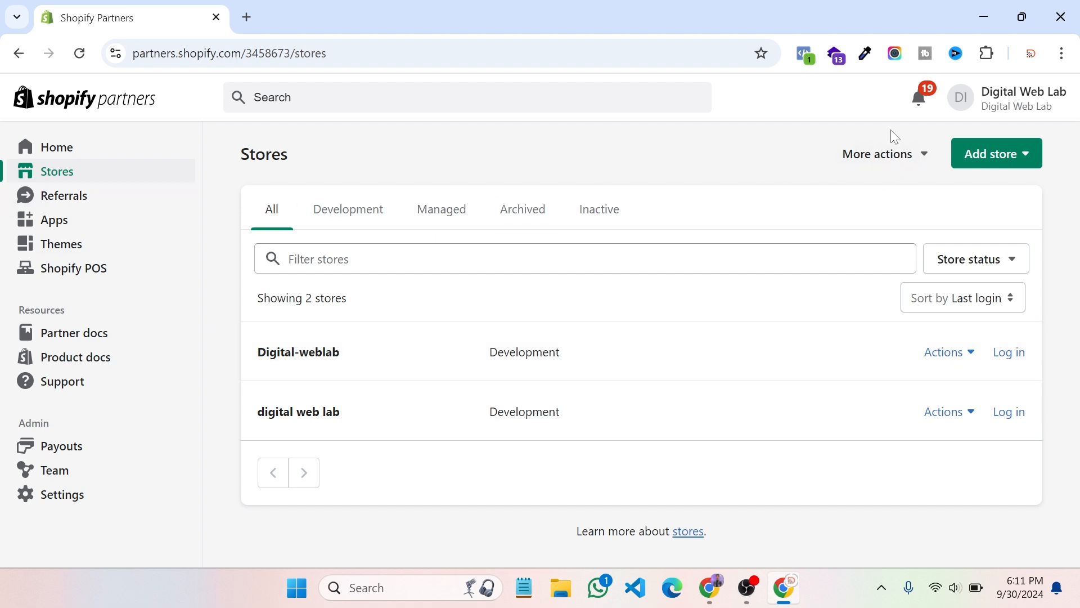
{"action": "left_click", "coordinate": [993, 160]}
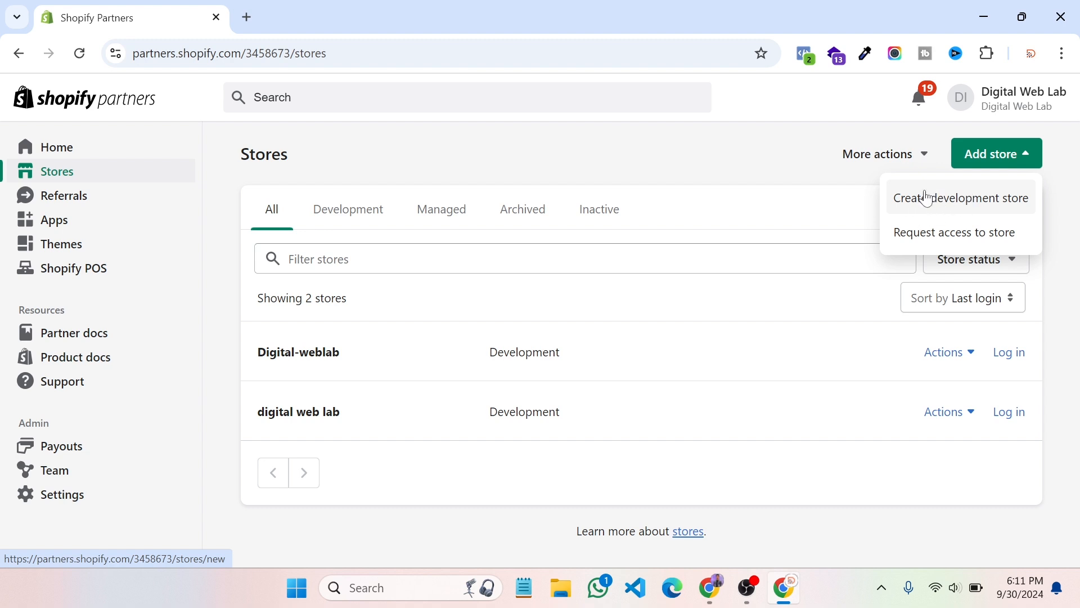
Choose 'Request access to store' and scroll to the Store URL and Permissions sections
{"action": "left_click", "coordinate": [939, 234]}
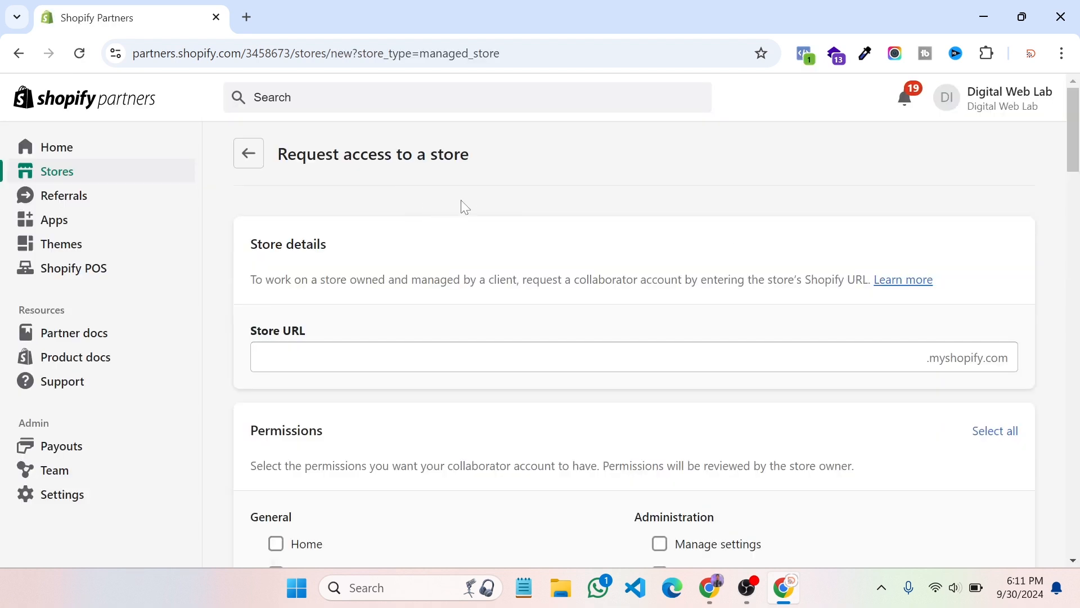
{"action": "scroll", "coordinate": [463, 207], "scroll_direction": "down", "scroll_amount": 3}
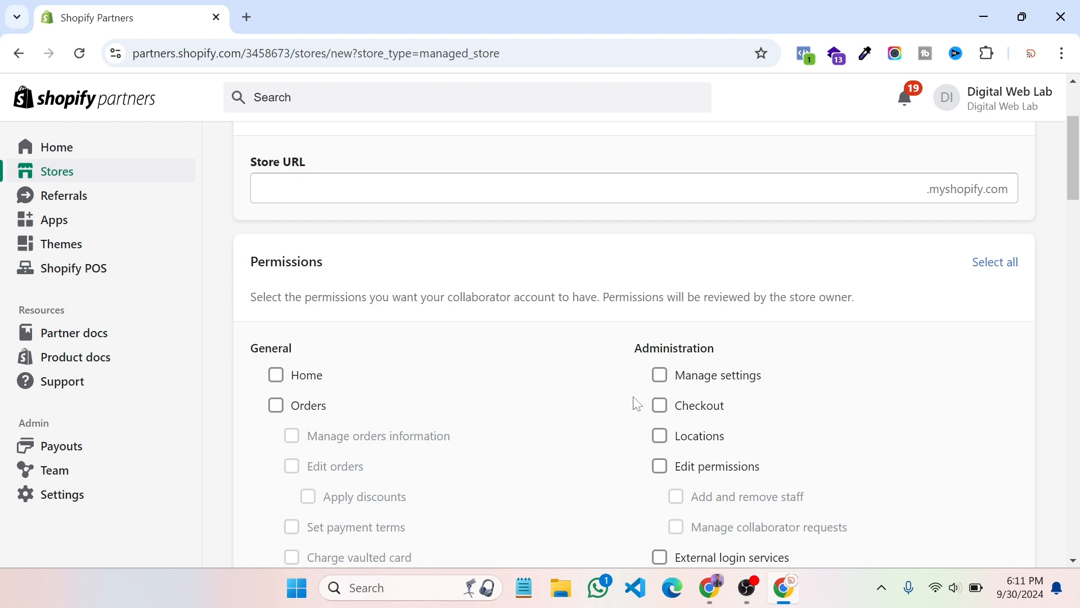
{"action": "mouse_move", "coordinate": [714, 601]}
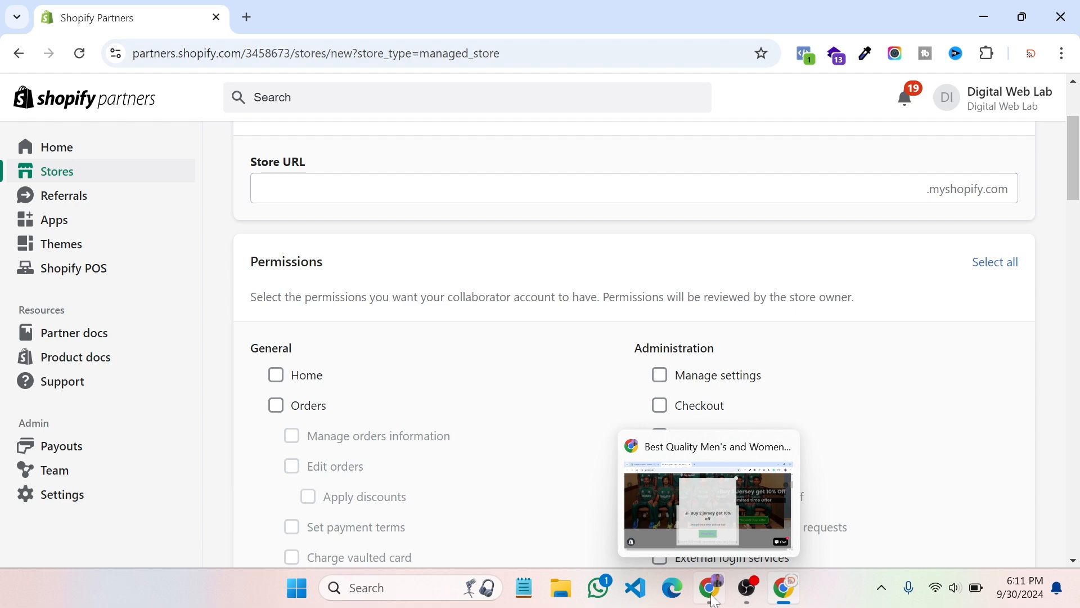
Bring the yewbd.com storefront window forward and select its address for copying
{"action": "left_click", "coordinate": [694, 519]}
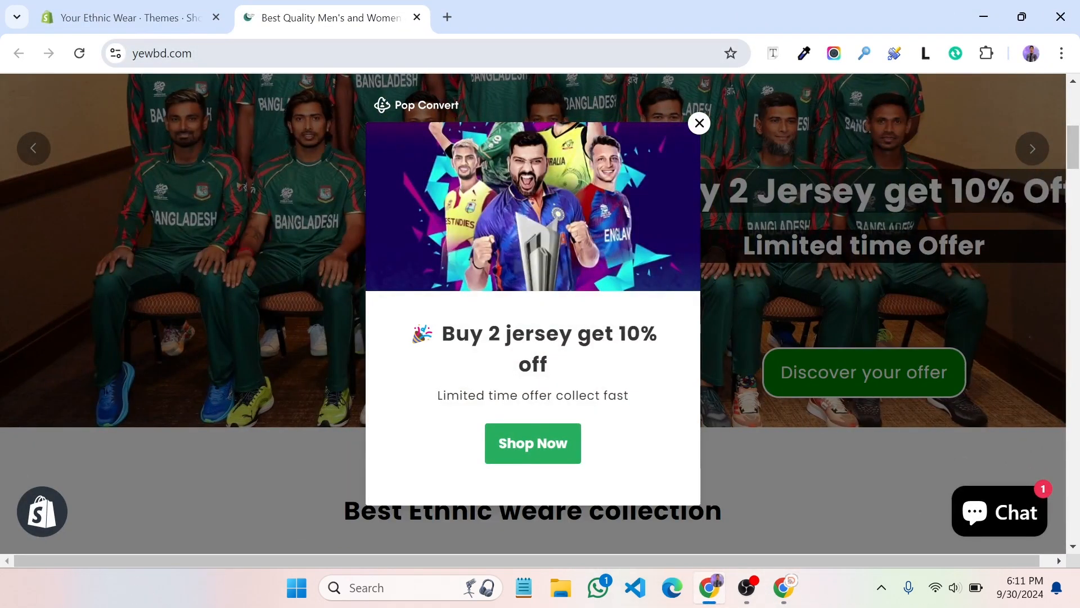
{"action": "key", "text": "ctrl+l"}
{"action": "key", "text": "ctrl+c"}
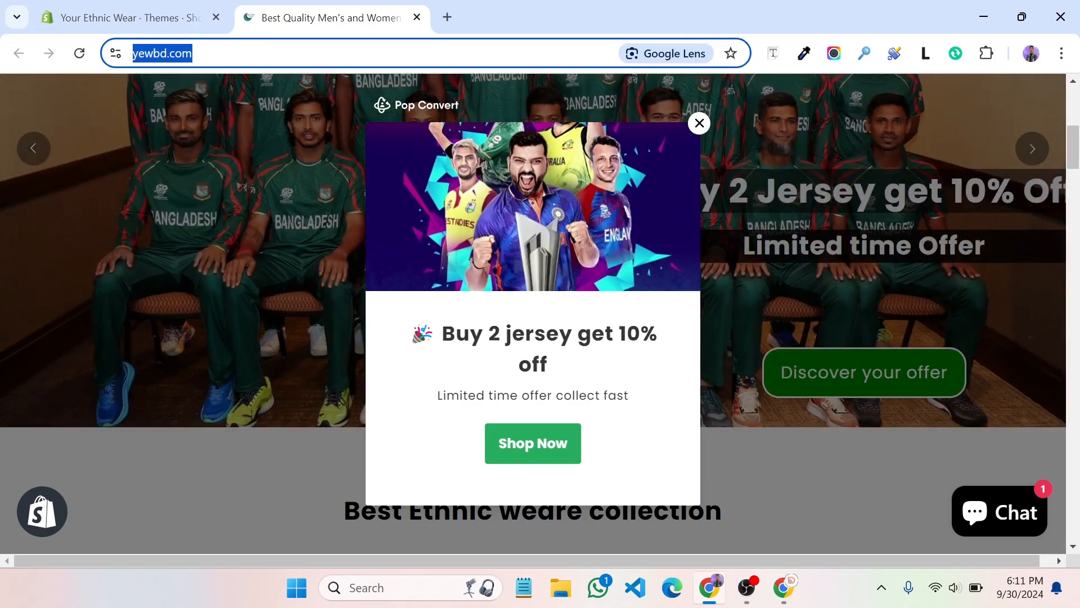
{"action": "mouse_move", "coordinate": [781, 590]}
{"action": "left_click", "coordinate": [703, 532]}
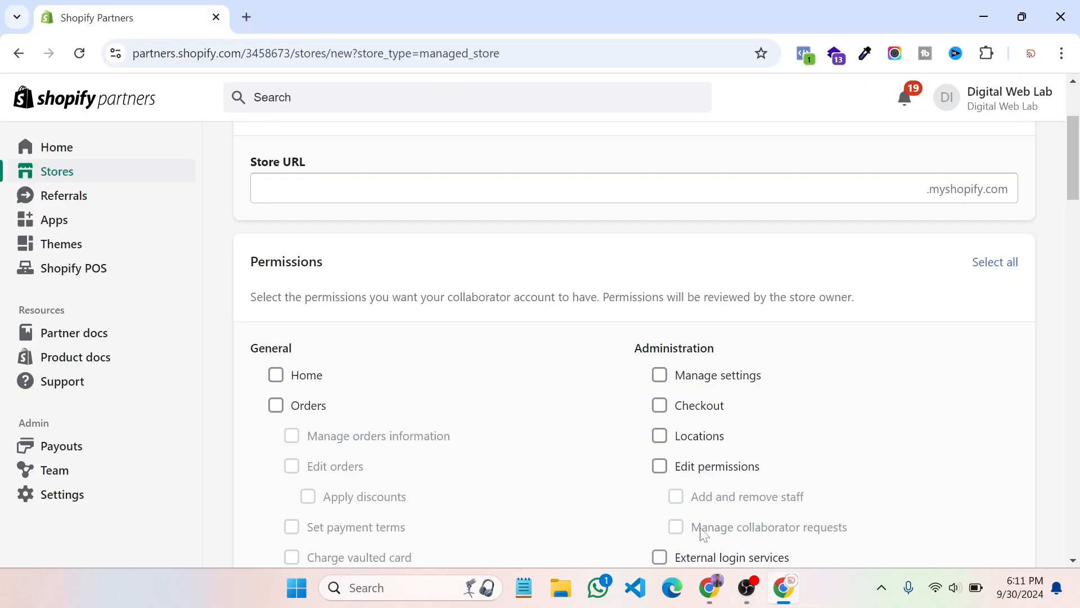
{"action": "left_click", "coordinate": [280, 189]}
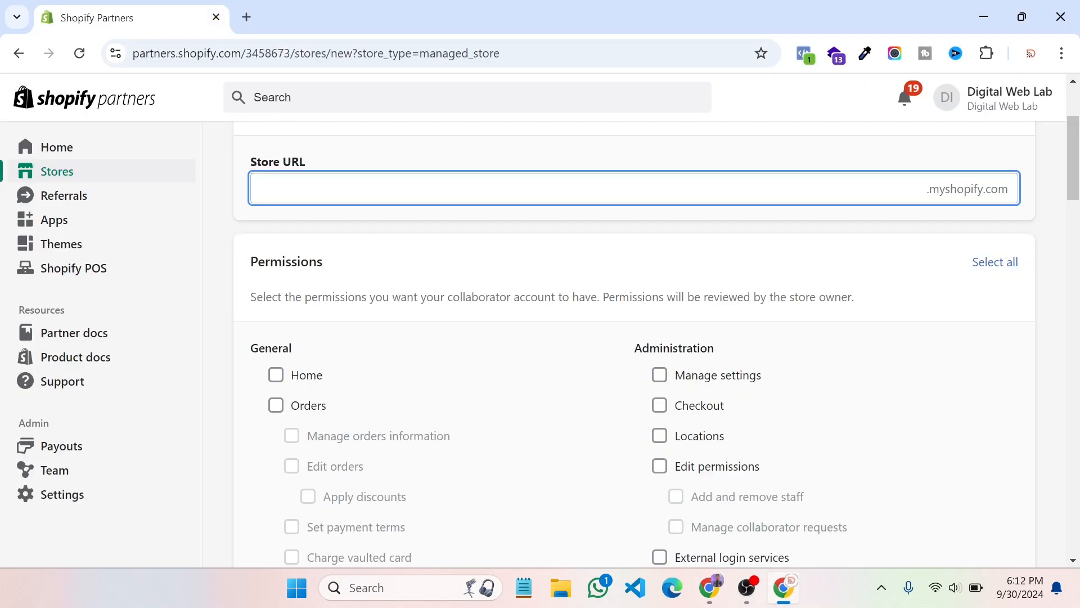
{"action": "key", "text": "ctrl+v"}
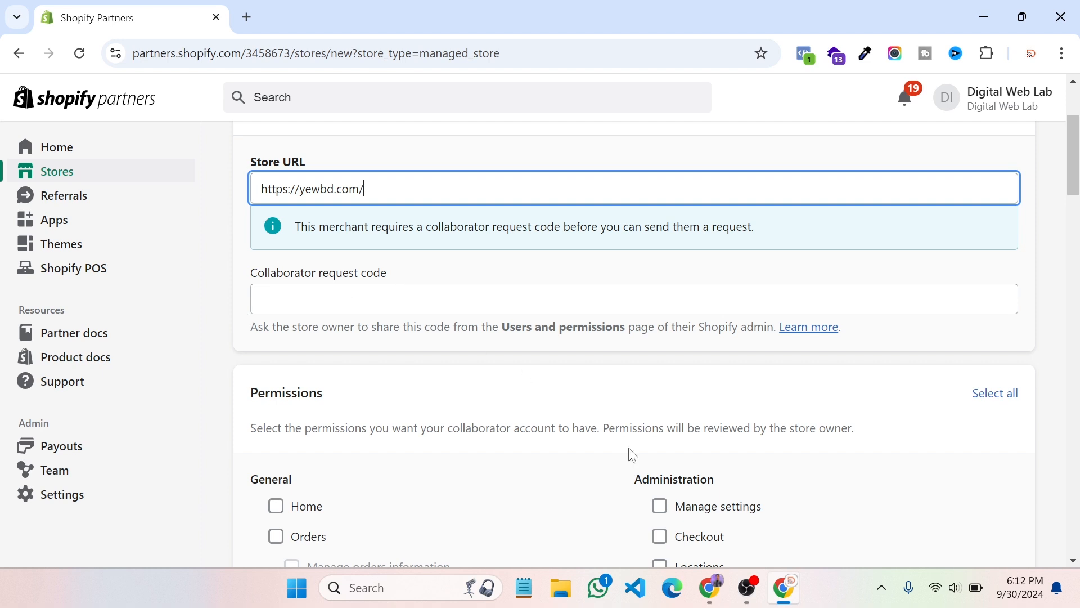
In Your Ethnic Wear admin's Users and permissions settings, copy the collaborator request code, then close Settings
{"action": "left_click", "coordinate": [712, 597]}
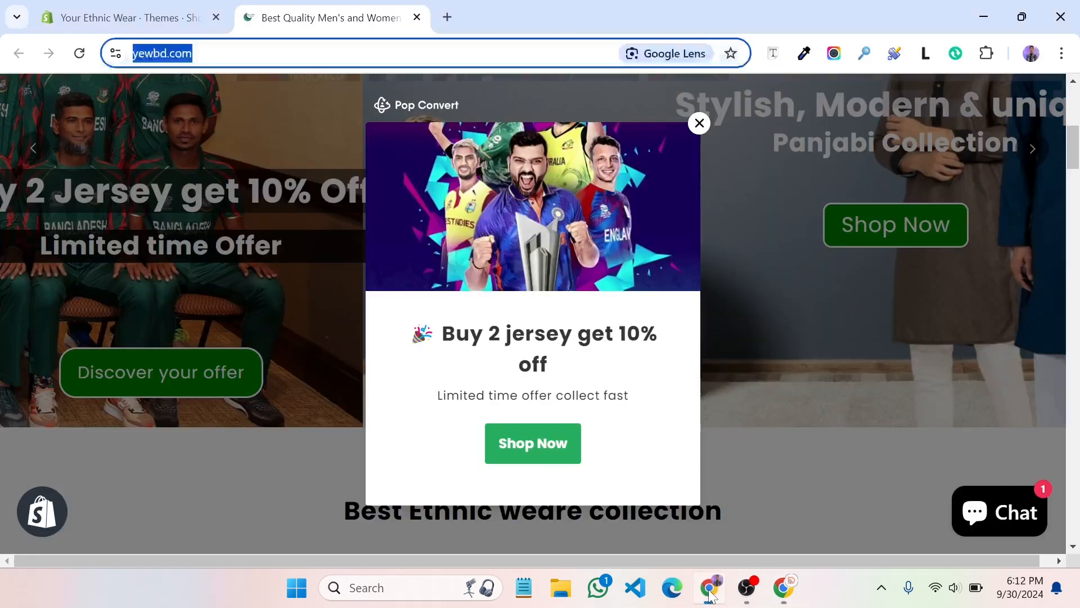
{"action": "left_click", "coordinate": [153, 12]}
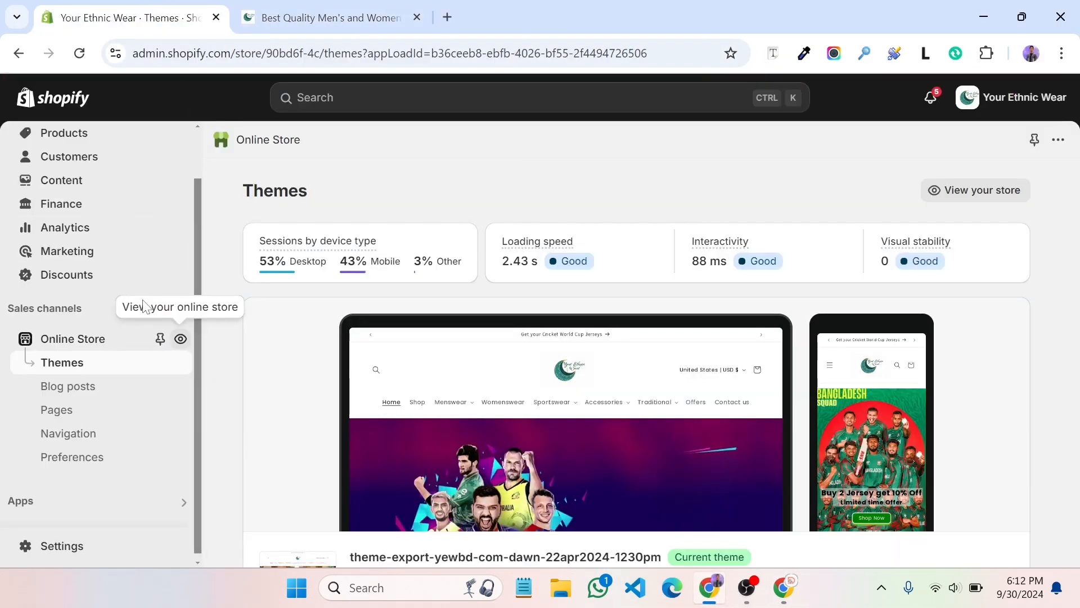
{"action": "left_click", "coordinate": [49, 546]}
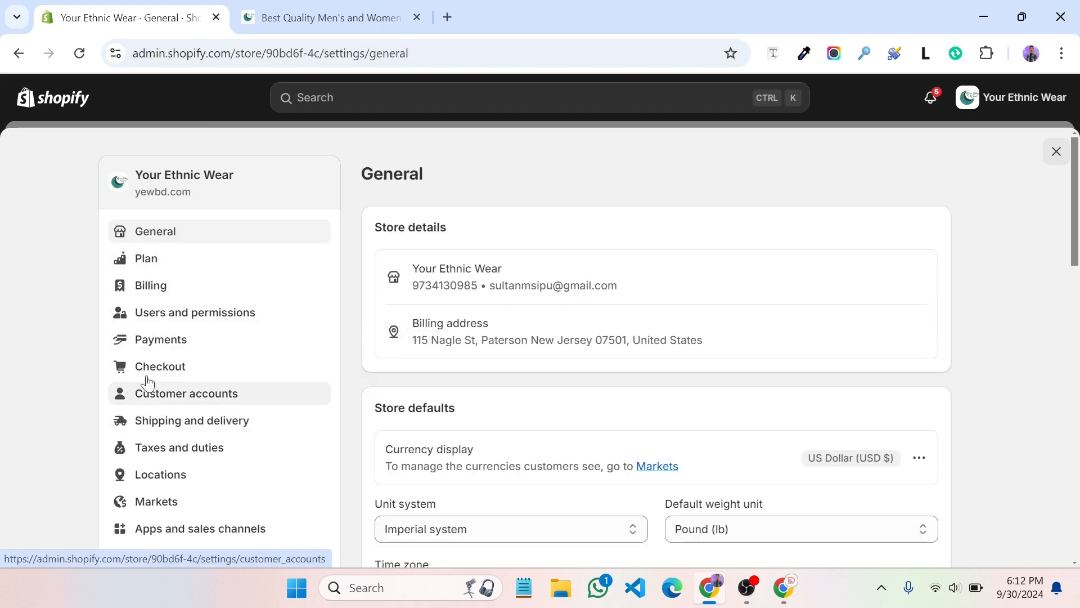
{"action": "left_click", "coordinate": [152, 317]}
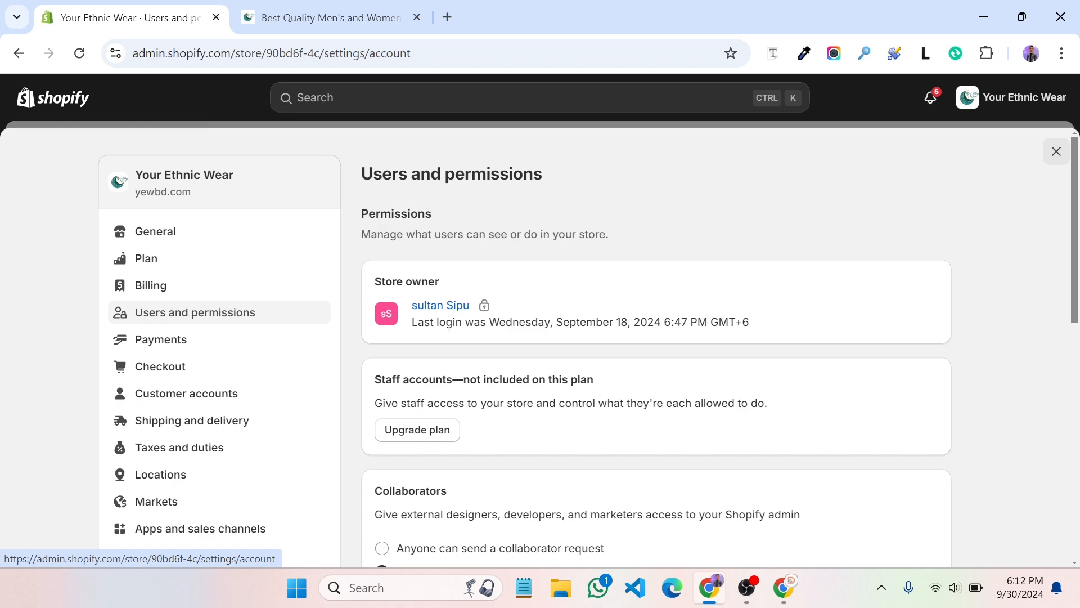
{"action": "scroll", "coordinate": [453, 316], "scroll_direction": "down", "scroll_amount": 8}
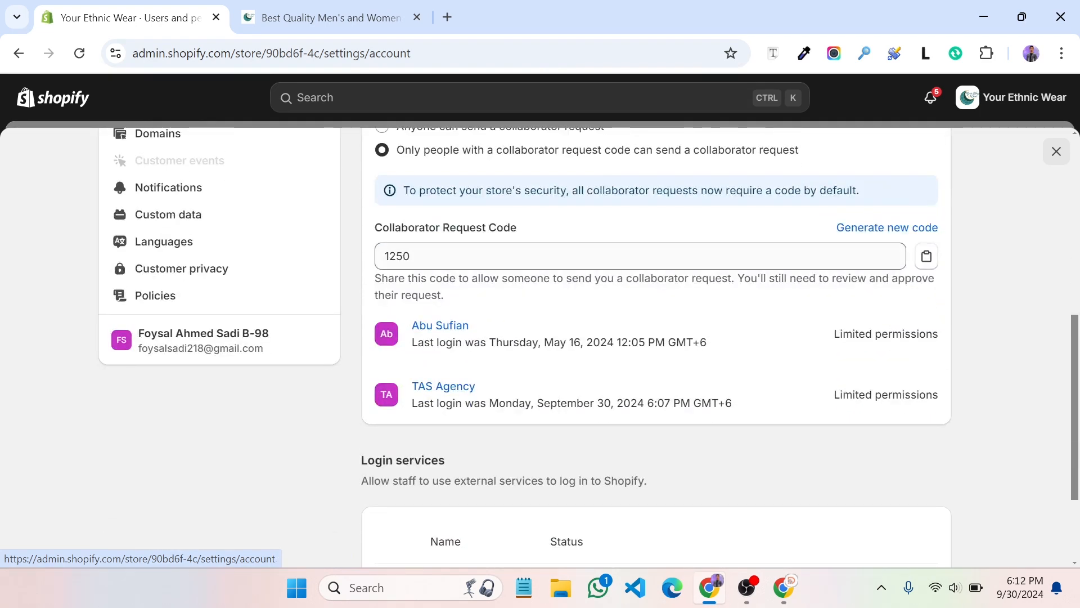
{"action": "left_click", "coordinate": [926, 259]}
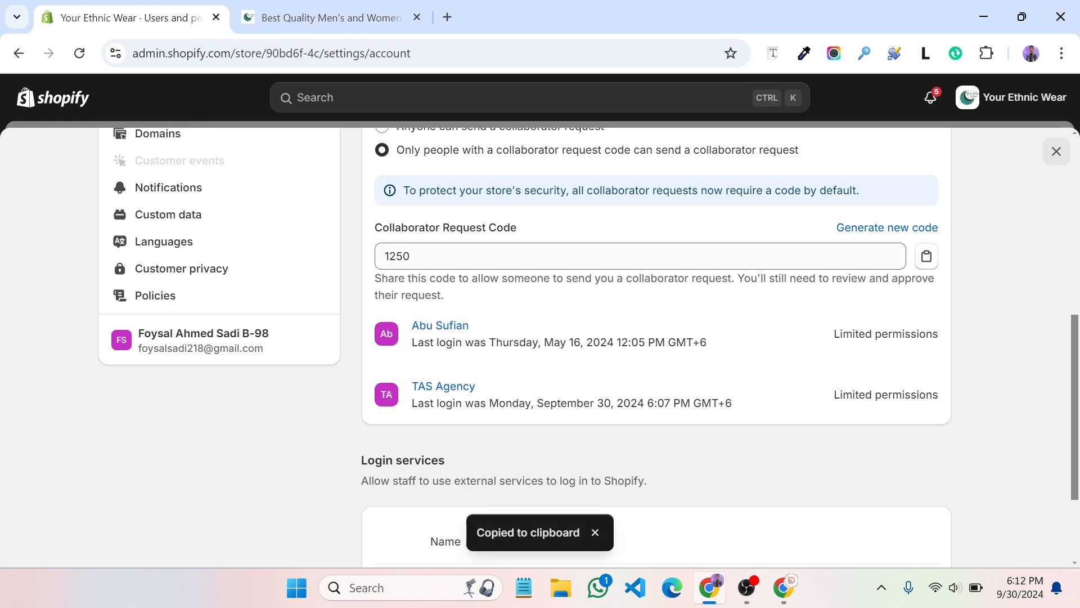
{"action": "left_click", "coordinate": [1056, 151]}
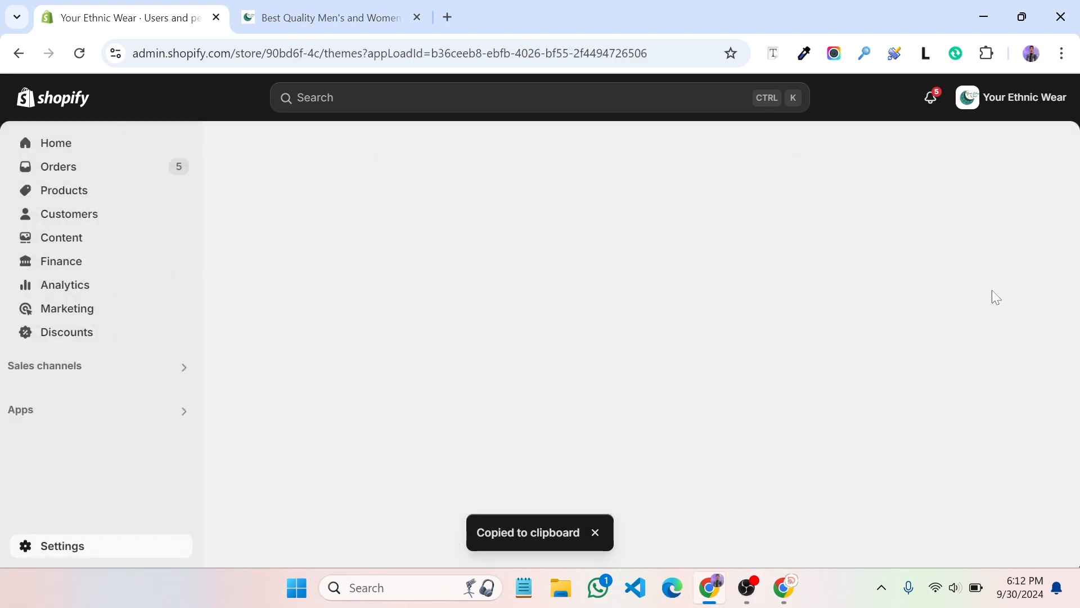
Enter the store's collaborator request code in the Partners request form
{"action": "left_click", "coordinate": [785, 588]}
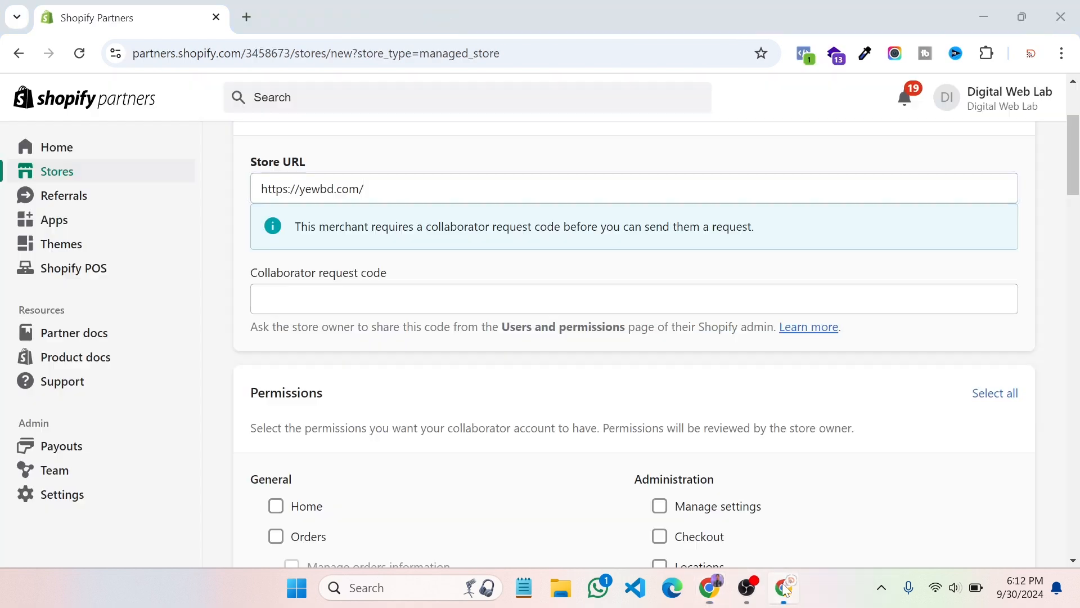
{"action": "left_click", "coordinate": [262, 299]}
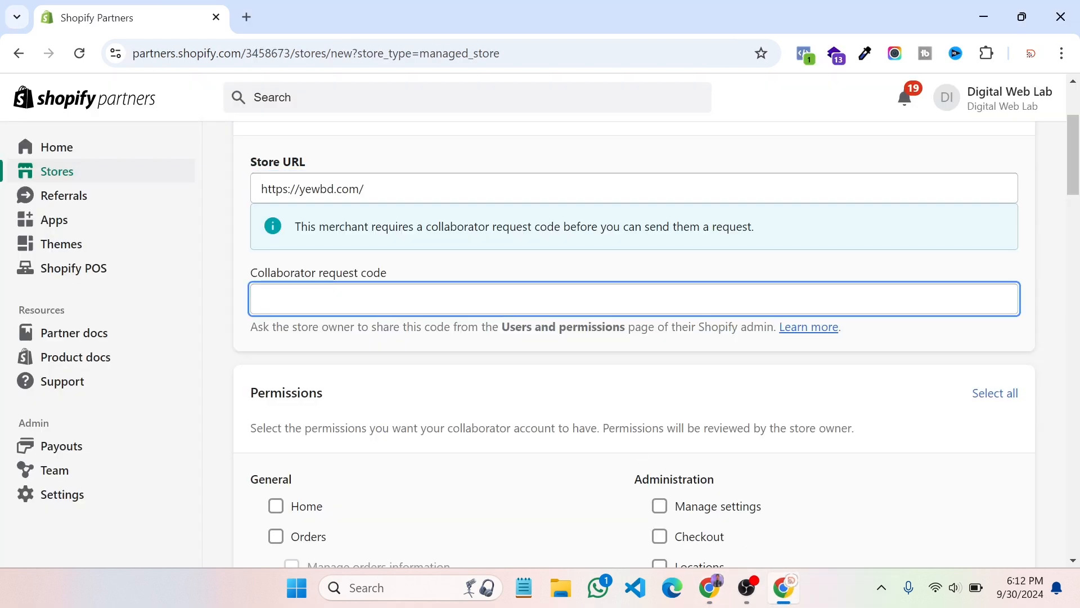
Try a few individual permissions, then use Select all to grant every permission
{"action": "scroll", "coordinate": [855, 381], "scroll_direction": "down", "scroll_amount": 5}
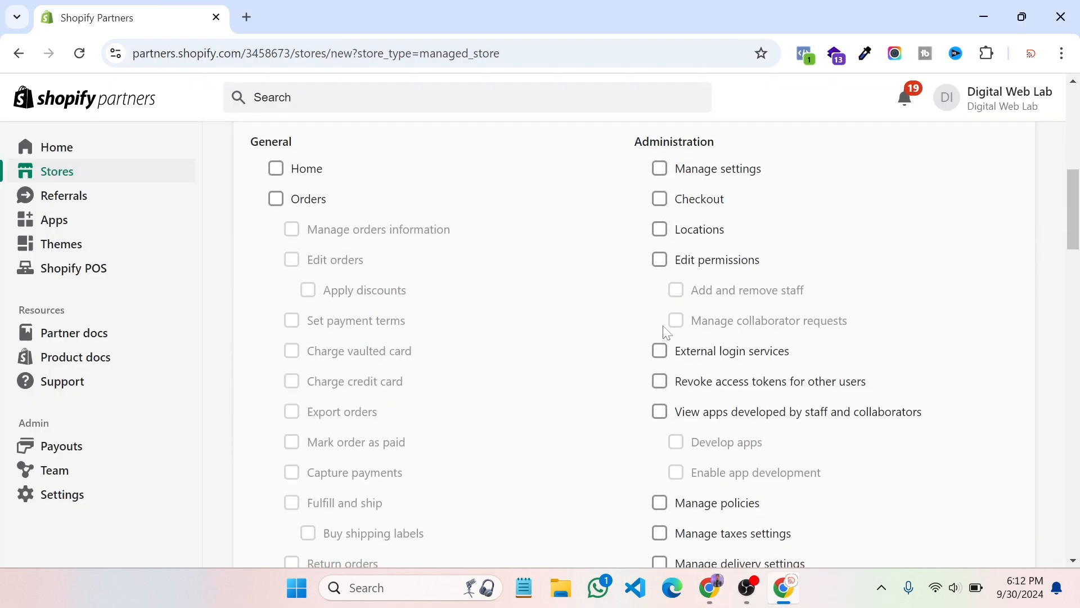
{"action": "left_click", "coordinate": [302, 169]}
{"action": "left_click", "coordinate": [304, 200]}
{"action": "left_click", "coordinate": [313, 229]}
{"action": "left_click", "coordinate": [296, 201]}
{"action": "left_click", "coordinate": [295, 175]}
{"action": "scroll", "coordinate": [456, 234], "scroll_direction": "up", "scroll_amount": 2}
{"action": "scroll", "coordinate": [453, 228], "scroll_direction": "up", "scroll_amount": 1}
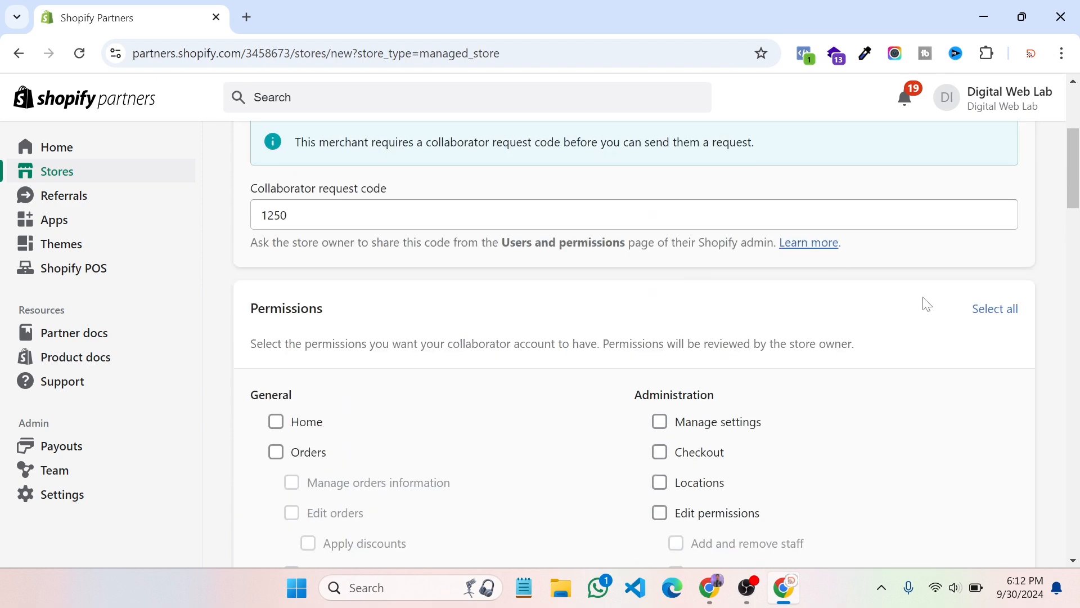
{"action": "left_click", "coordinate": [990, 311]}
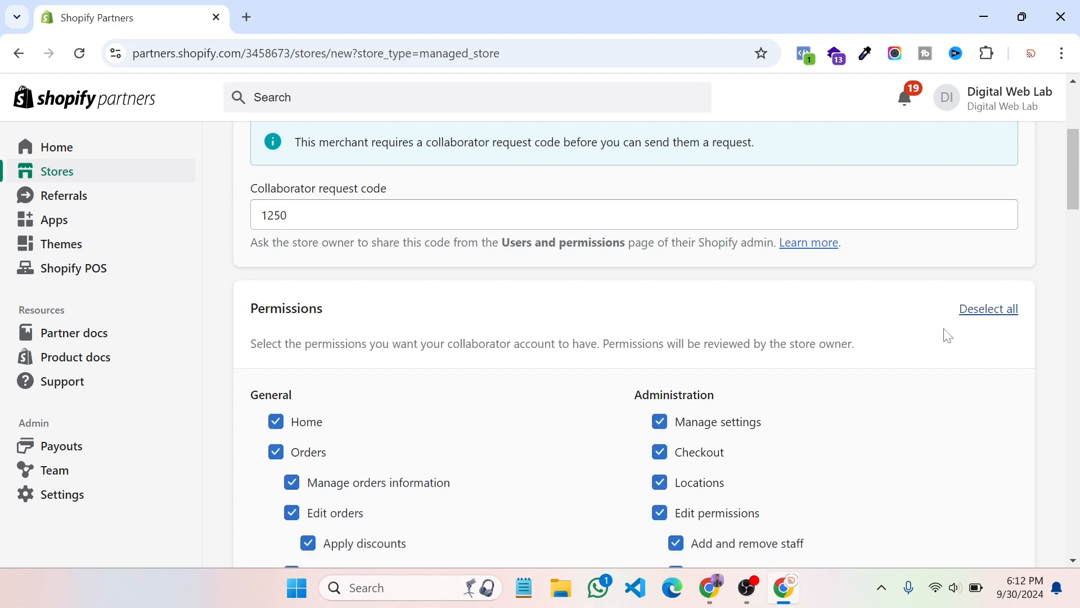
{"action": "scroll", "coordinate": [777, 281], "scroll_direction": "down", "scroll_amount": 6}
{"action": "scroll", "coordinate": [777, 281], "scroll_direction": "down", "scroll_amount": 15}
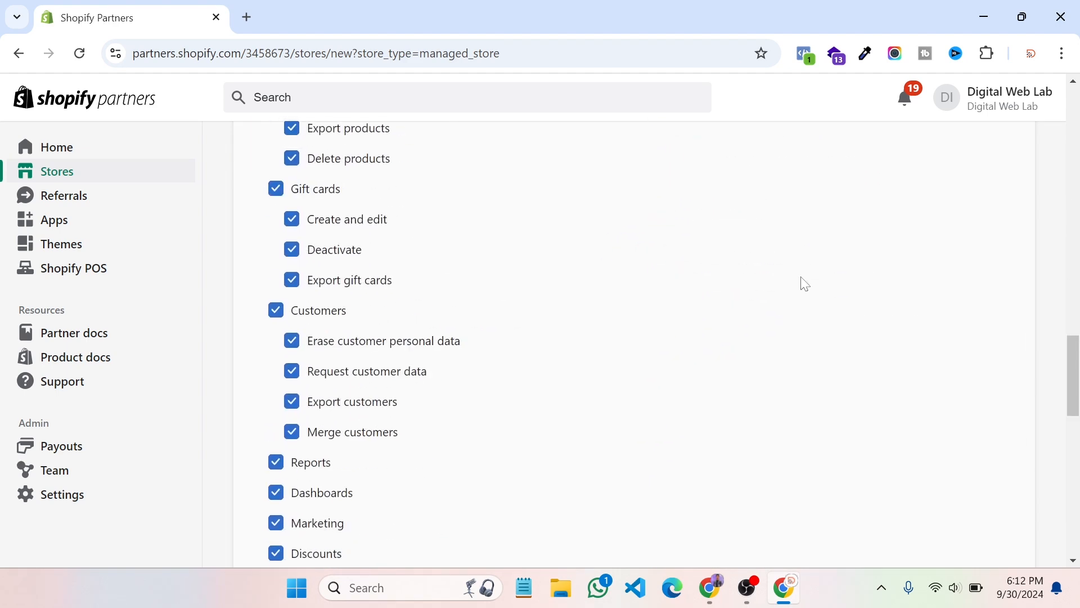
{"action": "scroll", "coordinate": [808, 286], "scroll_direction": "down", "scroll_amount": 3}
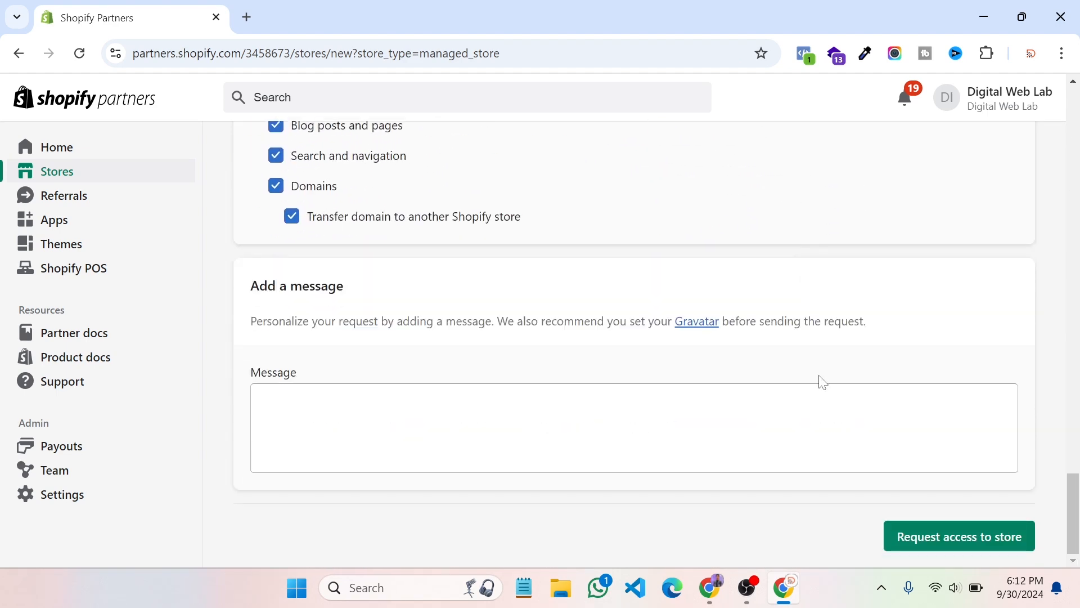
Submit the yewbd.com access request, then switch to the Your Ethnic Wear admin
{"action": "left_click", "coordinate": [943, 545]}
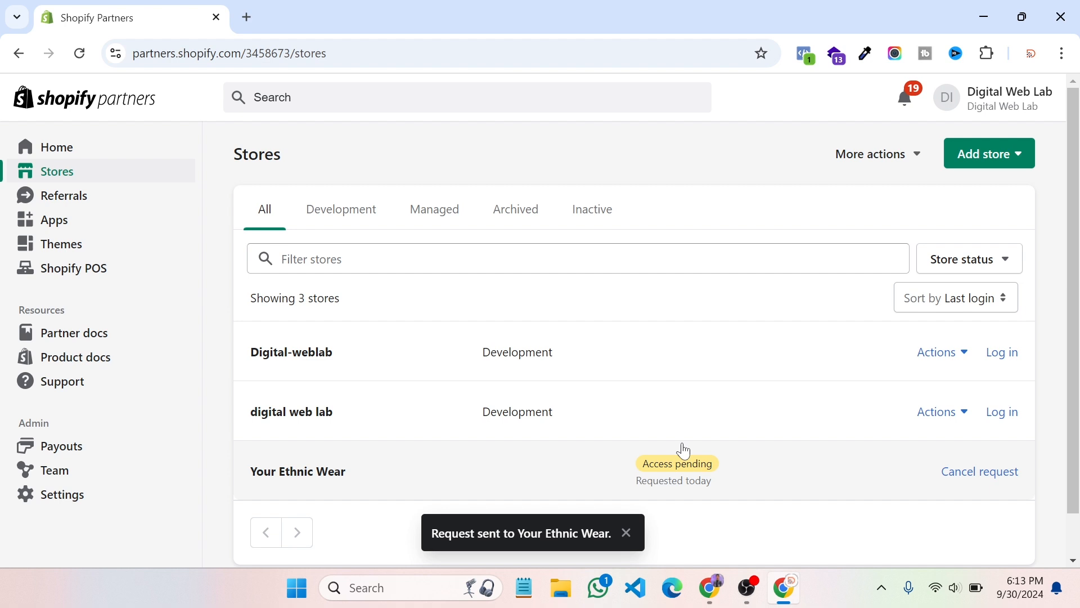
{"action": "left_click", "coordinate": [714, 588]}
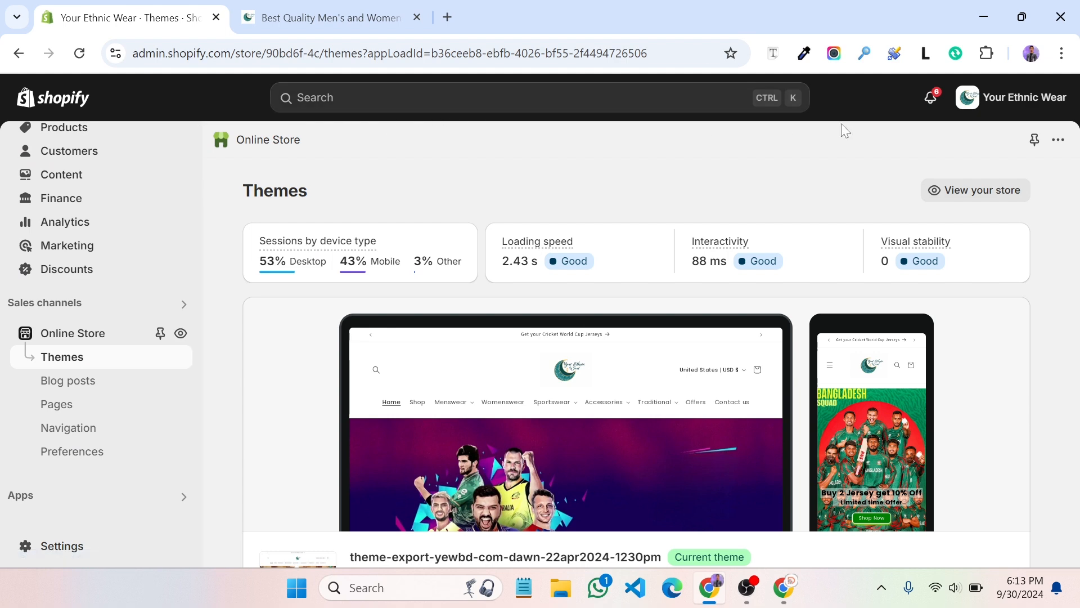
From the admin alerts, open Digital Web Lab's collaborator request, review its permissions, and close Settings
{"action": "left_click", "coordinate": [930, 101]}
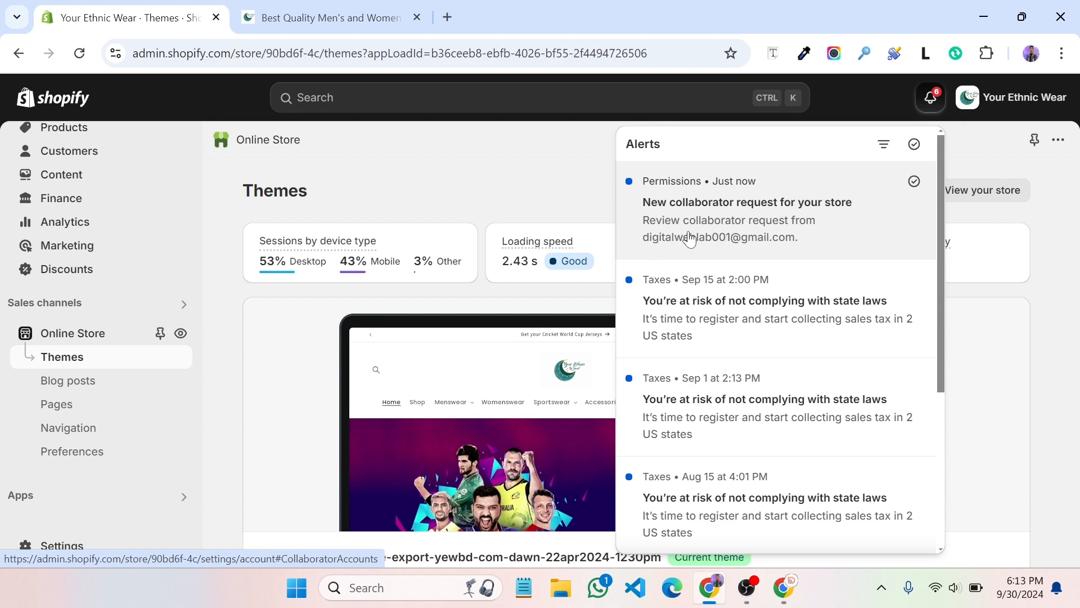
{"action": "left_click", "coordinate": [726, 234]}
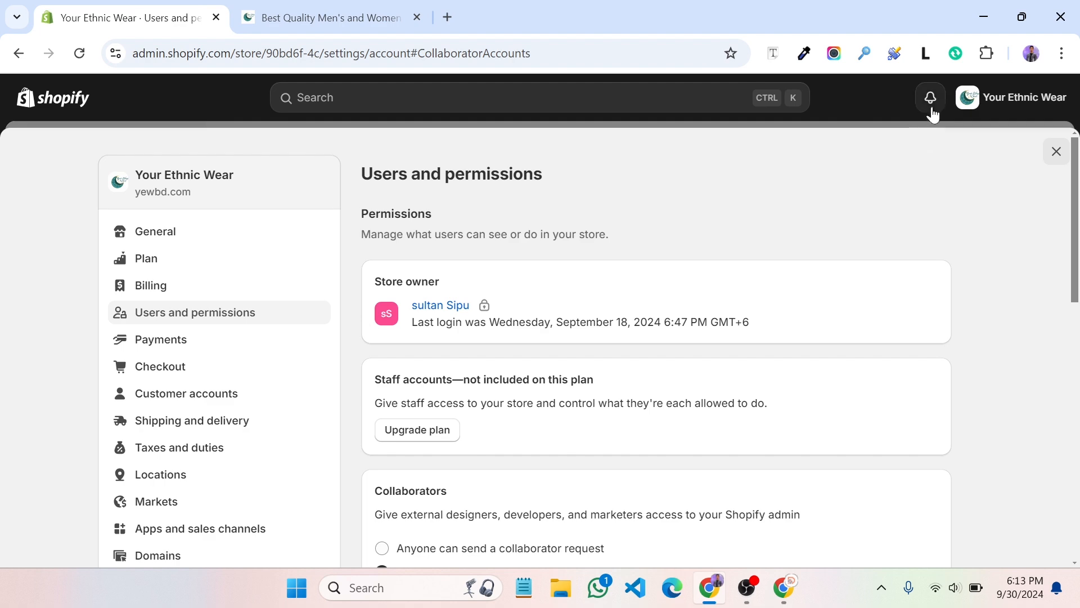
{"action": "scroll", "coordinate": [700, 271], "scroll_direction": "down", "scroll_amount": 10}
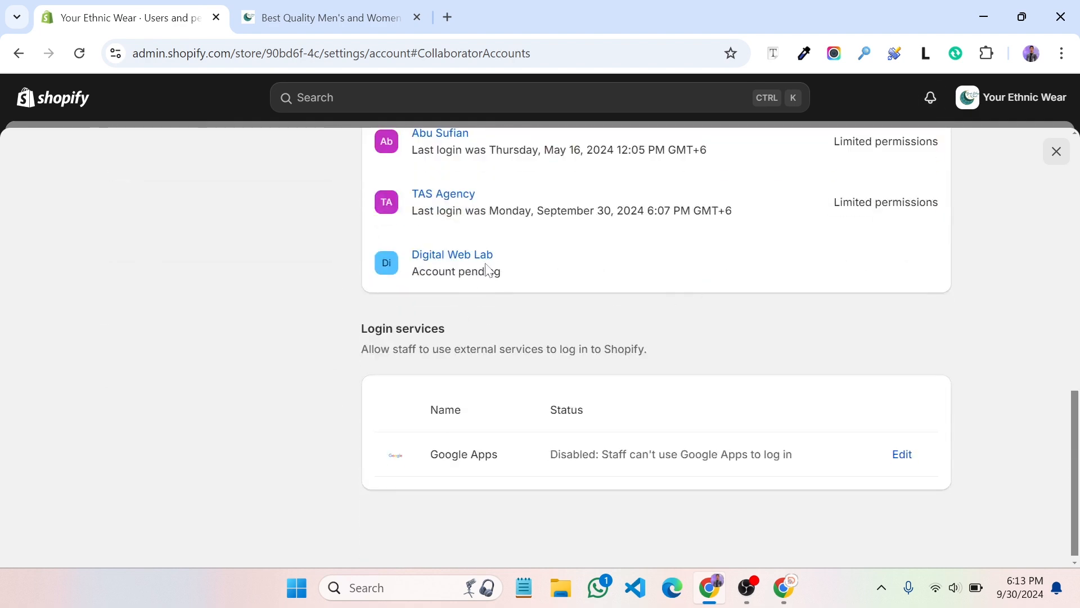
{"action": "left_click", "coordinate": [452, 256]}
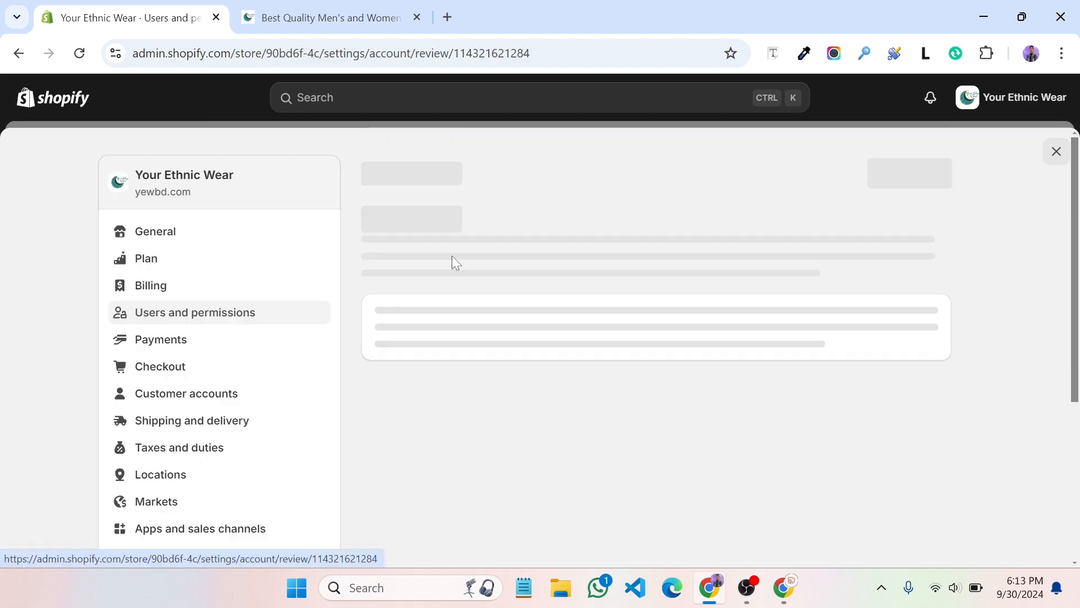
{"action": "scroll", "coordinate": [561, 298], "scroll_direction": "down", "scroll_amount": 15}
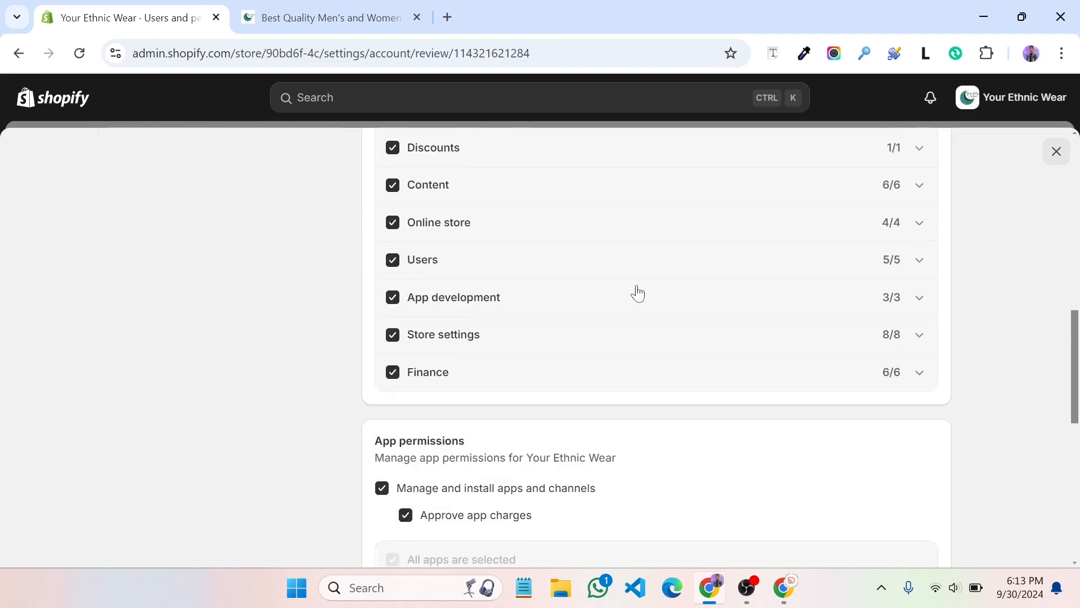
{"action": "scroll", "coordinate": [641, 291], "scroll_direction": "up", "scroll_amount": 16}
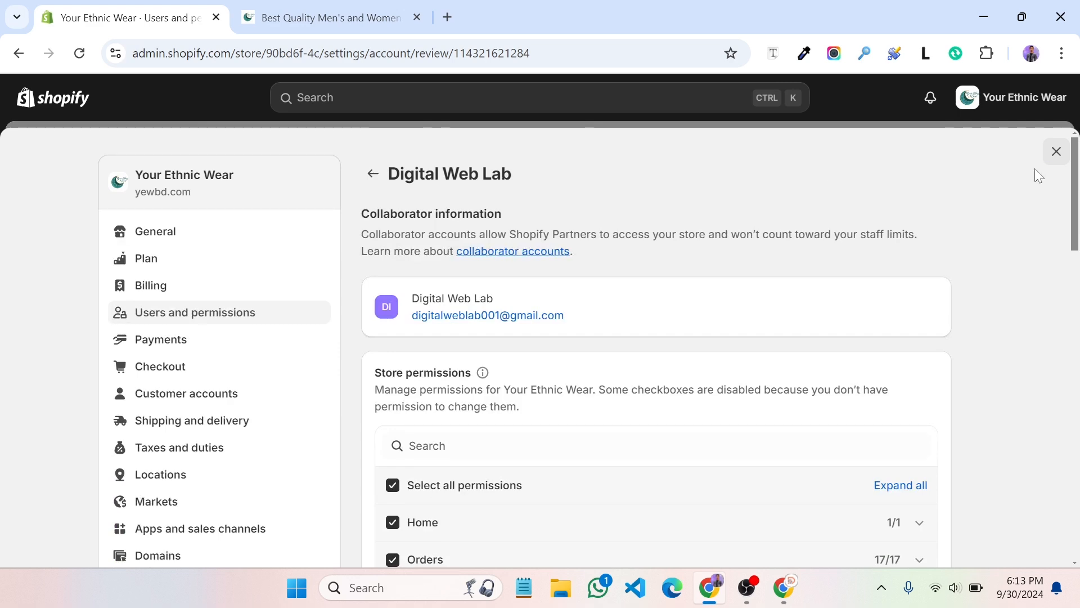
{"action": "left_click", "coordinate": [1056, 151]}
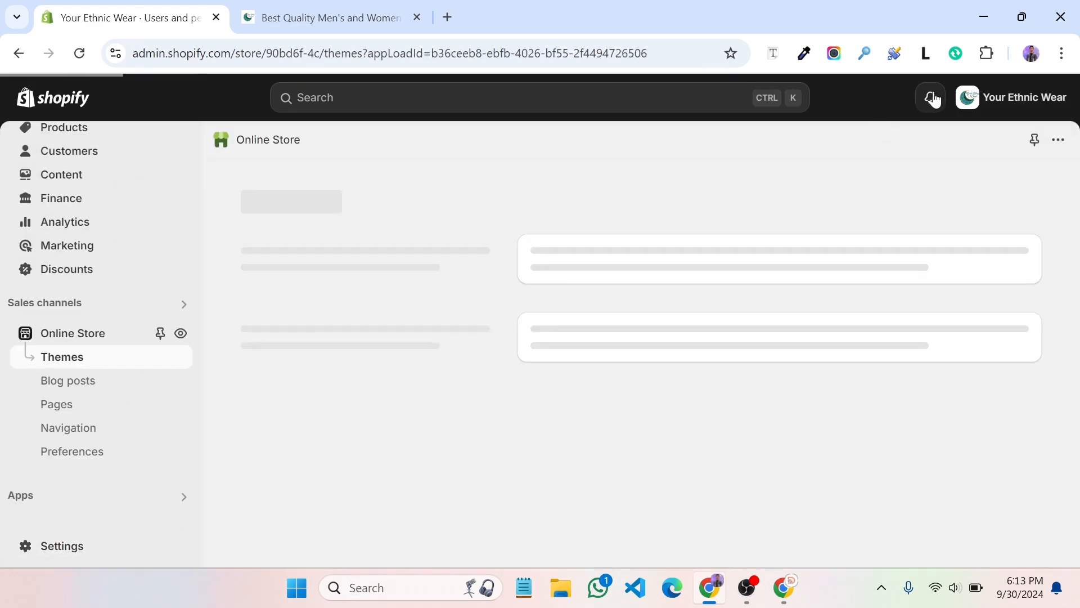
Reopen Digital Web Lab's request from the alerts, scroll through all permissions, and accept it
{"action": "left_click", "coordinate": [932, 99]}
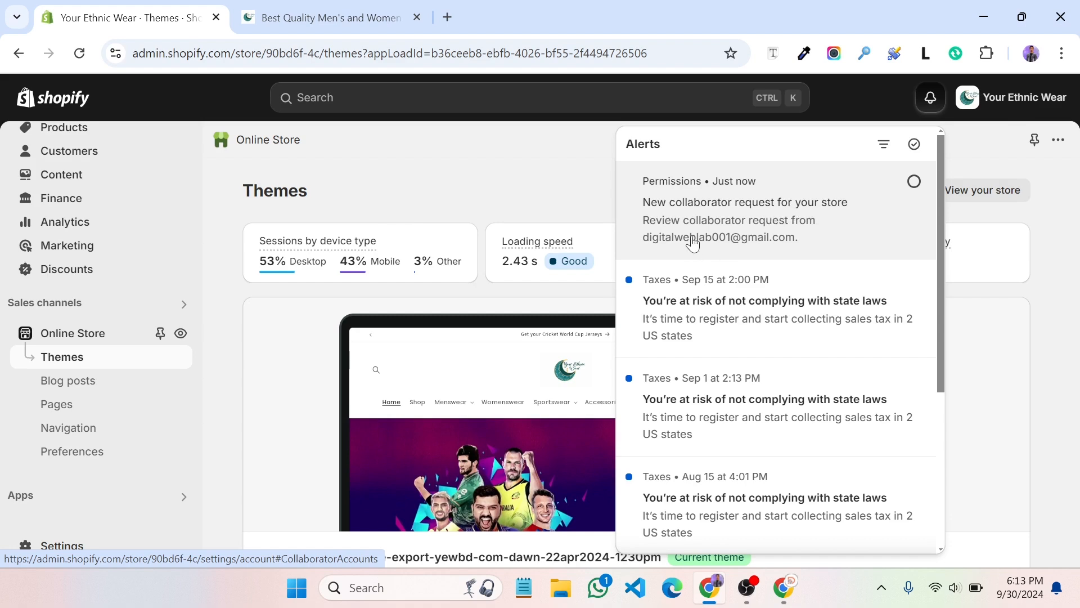
{"action": "left_click", "coordinate": [757, 224]}
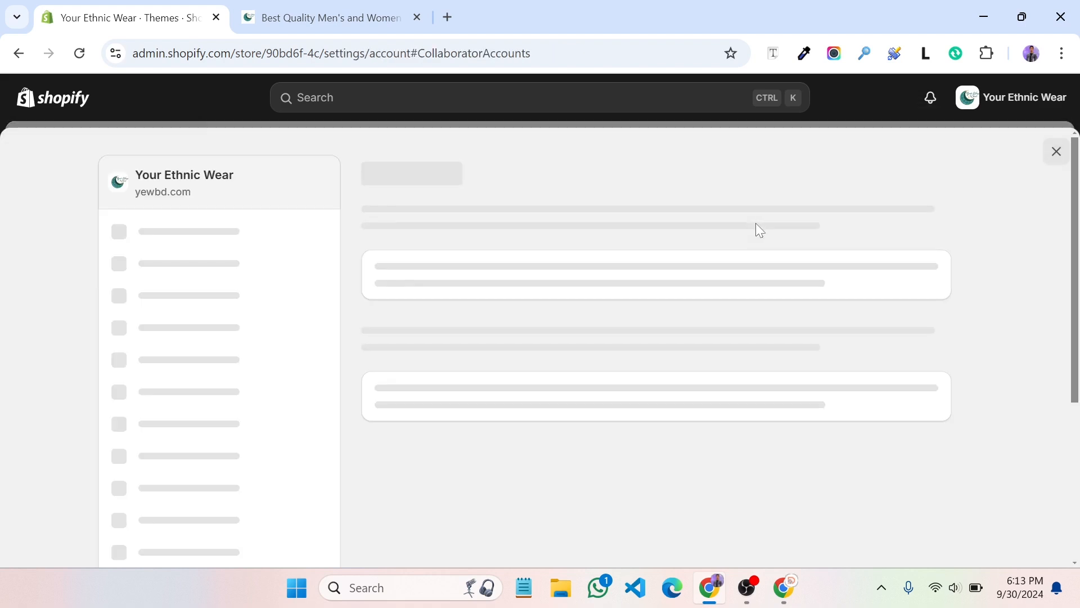
{"action": "scroll", "coordinate": [752, 217], "scroll_direction": "down", "scroll_amount": 2}
{"action": "scroll", "coordinate": [572, 284], "scroll_direction": "down", "scroll_amount": 10}
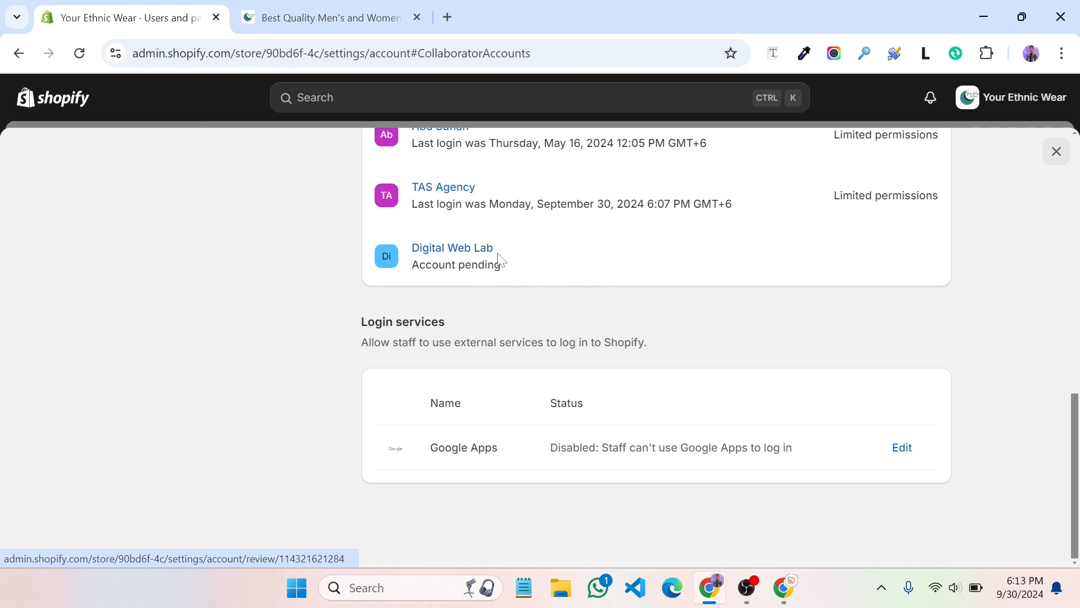
{"action": "left_click", "coordinate": [450, 254]}
{"action": "scroll", "coordinate": [619, 292], "scroll_direction": "down", "scroll_amount": 5}
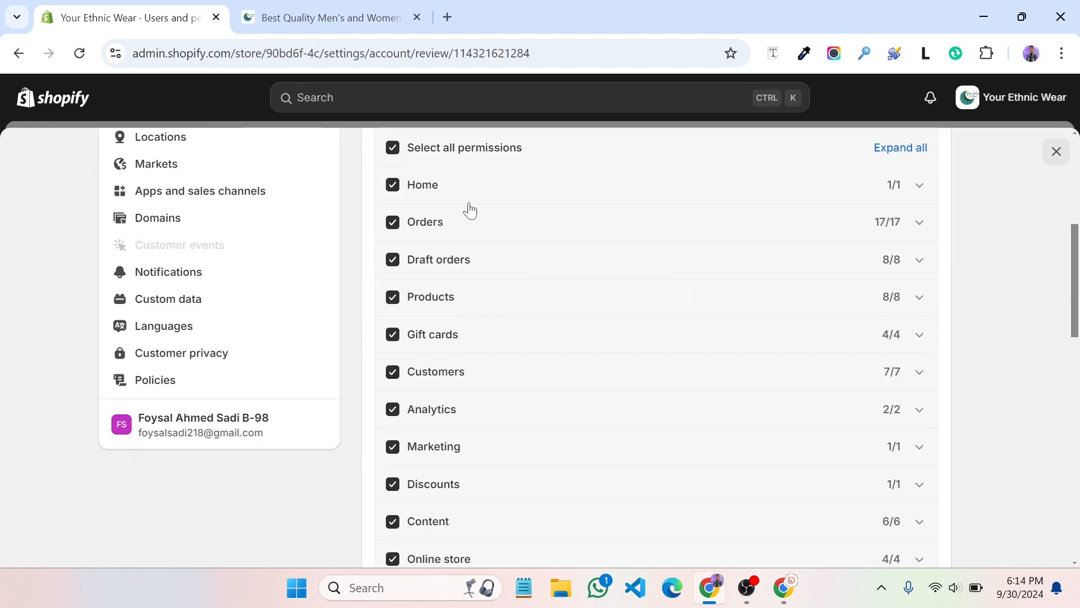
{"action": "scroll", "coordinate": [431, 402], "scroll_direction": "down", "scroll_amount": 10}
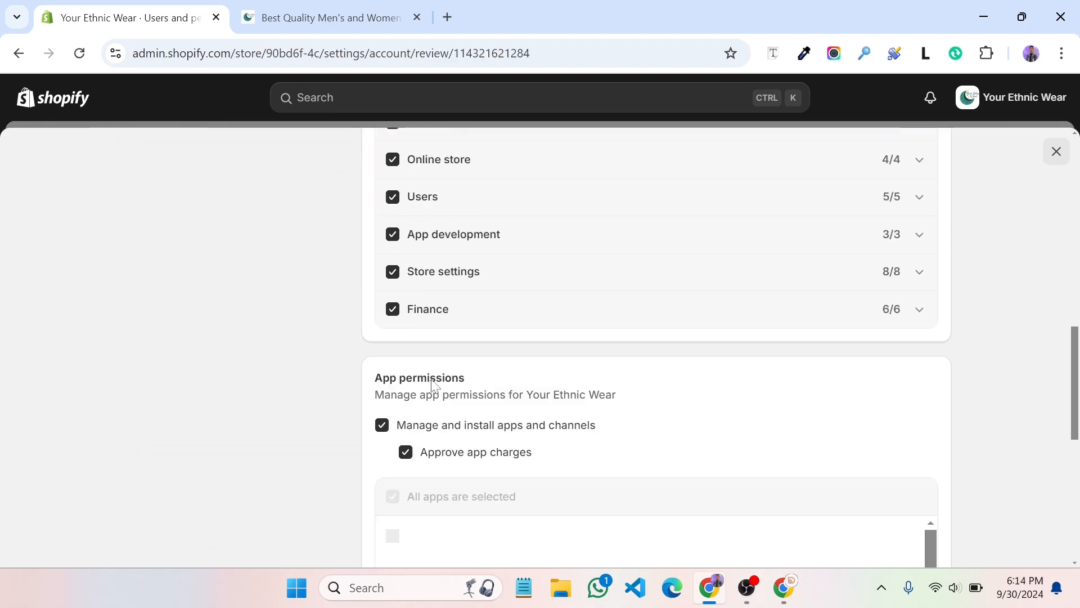
{"action": "scroll", "coordinate": [553, 341], "scroll_direction": "down", "scroll_amount": 3}
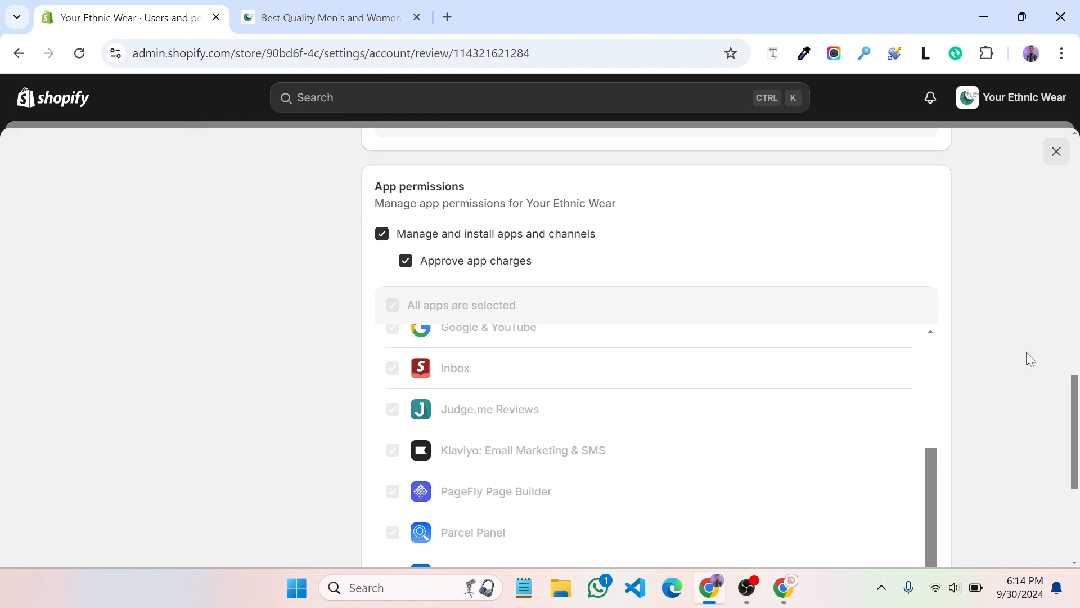
{"action": "scroll", "coordinate": [1030, 358], "scroll_direction": "down", "scroll_amount": 5}
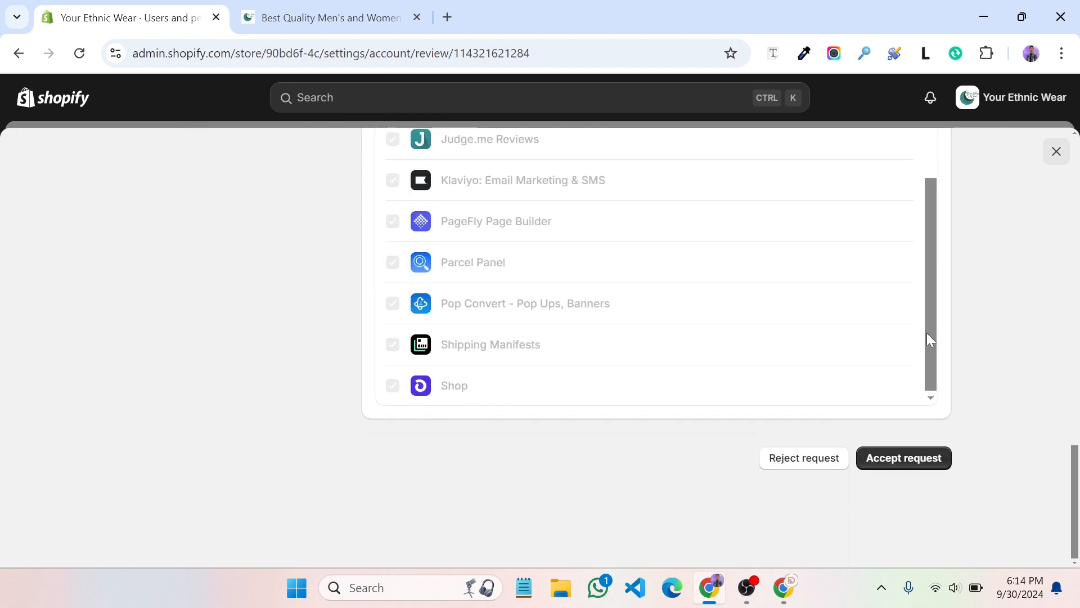
{"action": "left_click", "coordinate": [888, 460]}
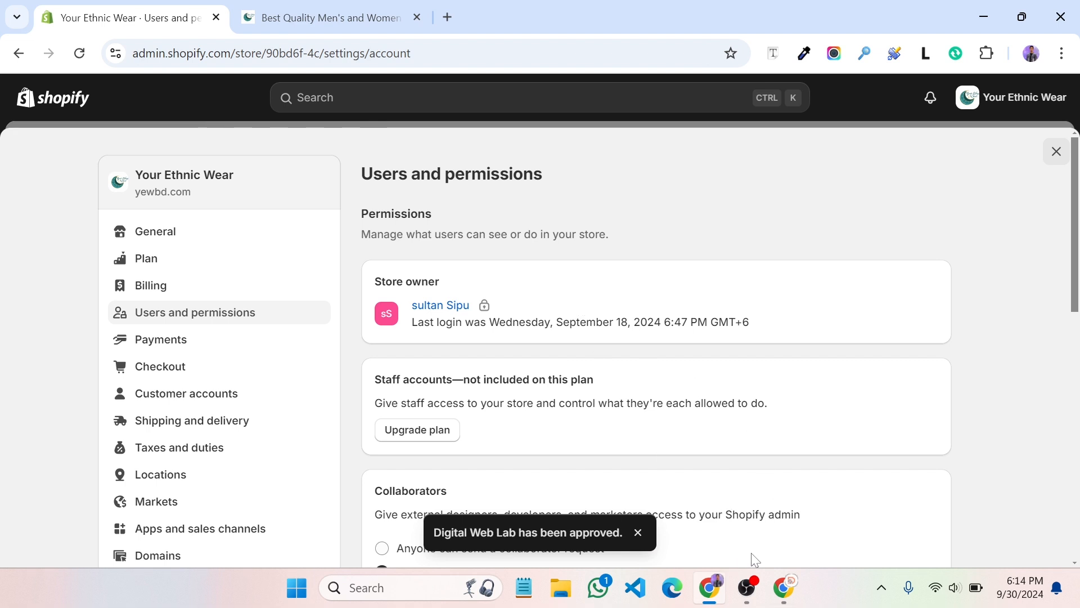
Reload the Partners Stores list to confirm collaborator access, then log into the Your Ethnic Wear admin
{"action": "left_click", "coordinate": [783, 586]}
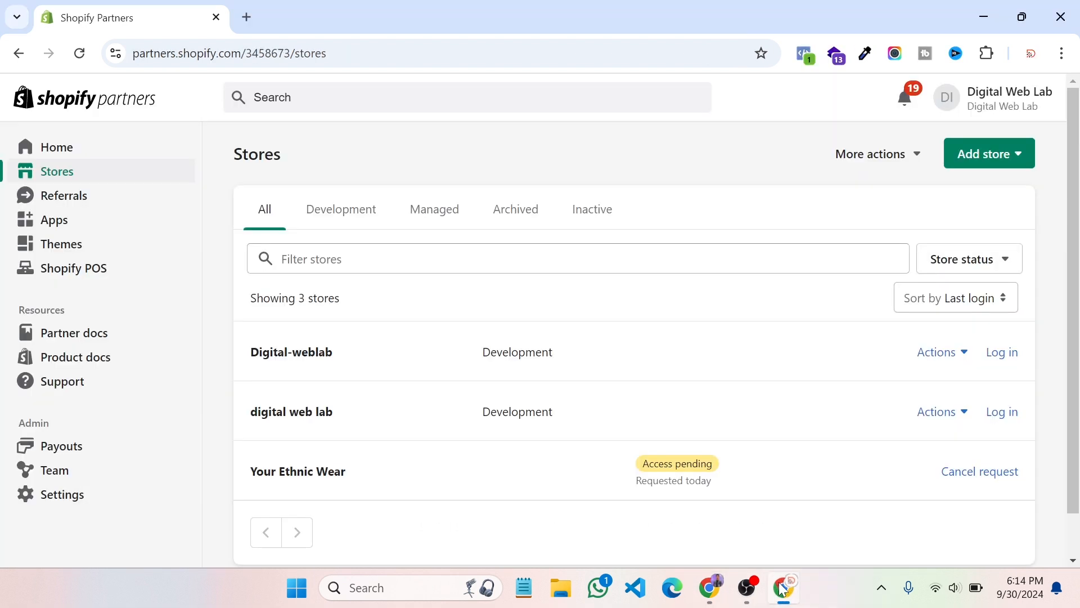
{"action": "left_click", "coordinate": [79, 60]}
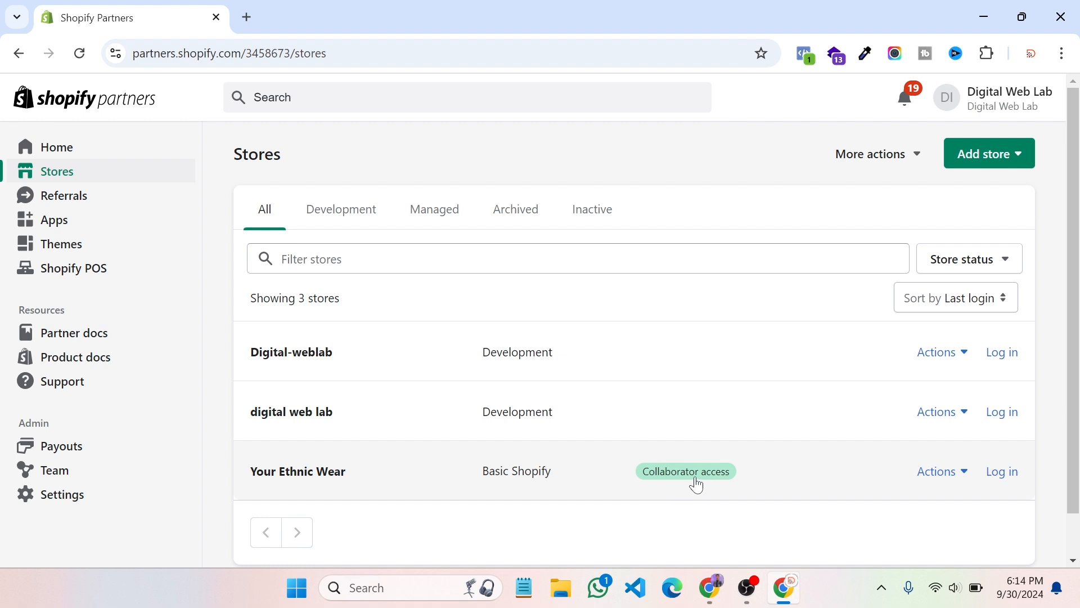
{"action": "left_click", "coordinate": [1003, 472]}
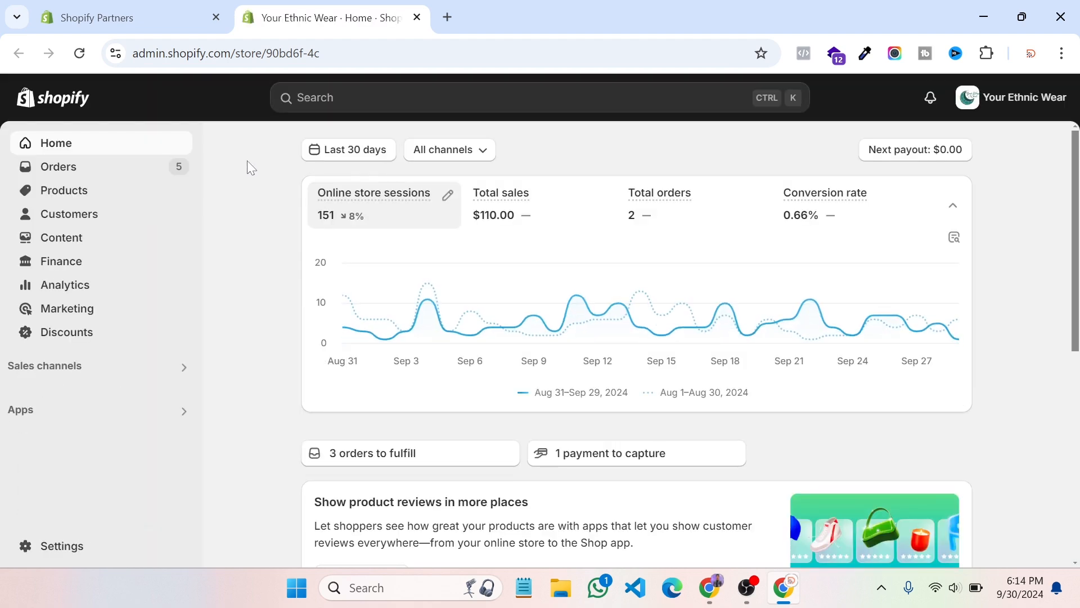
Go to the Online Store themes page under Sales channels
{"action": "left_click", "coordinate": [45, 366]}
{"action": "left_click", "coordinate": [317, 294]}
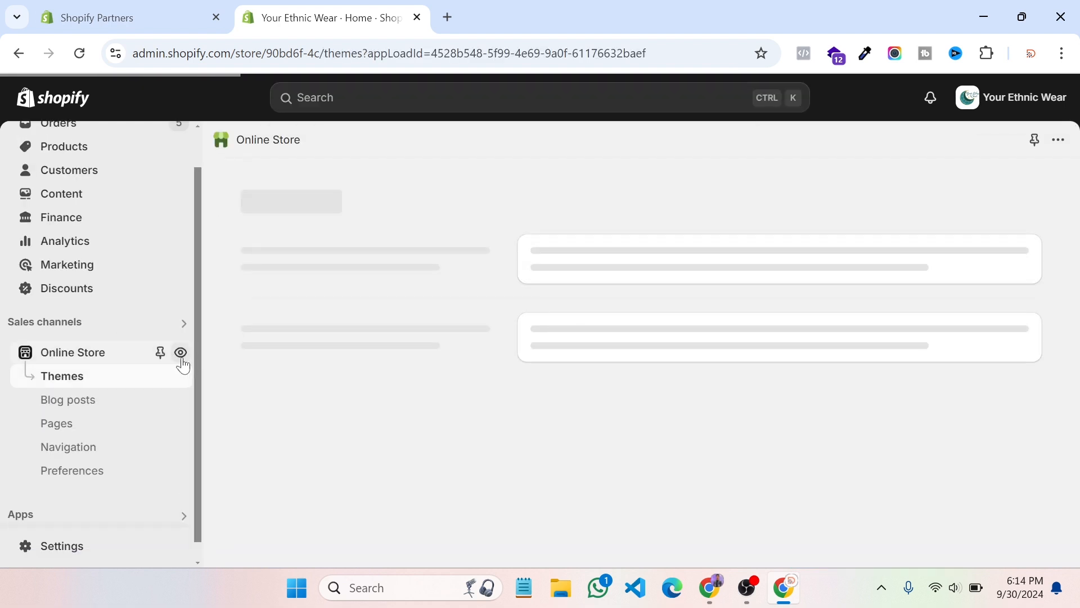
{"action": "scroll", "coordinate": [85, 191], "scroll_direction": "up", "scroll_amount": 1}
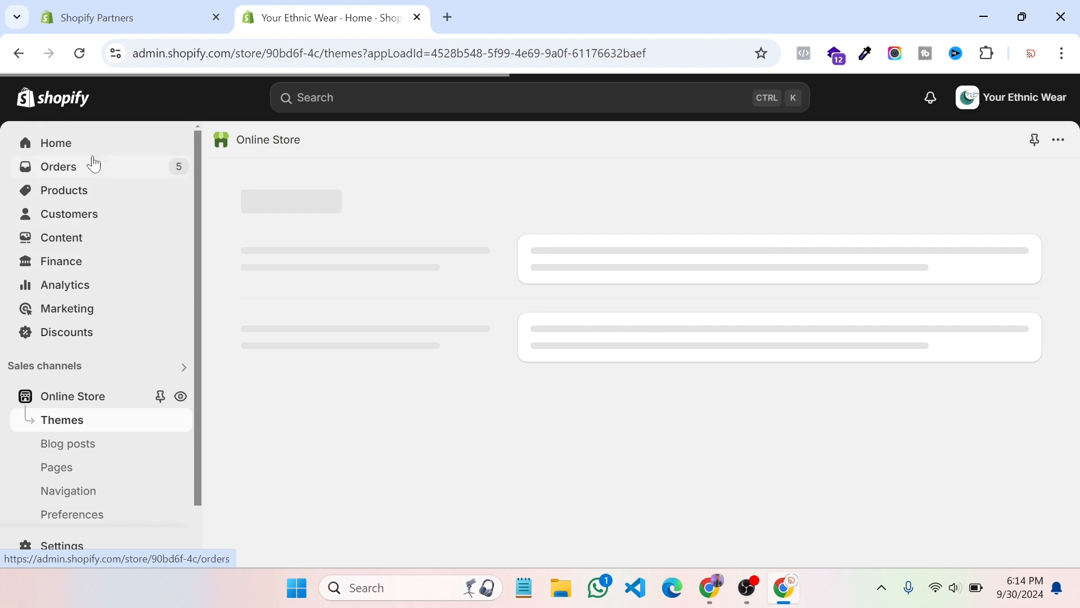
{"action": "scroll", "coordinate": [102, 276], "scroll_direction": "down", "scroll_amount": 1}
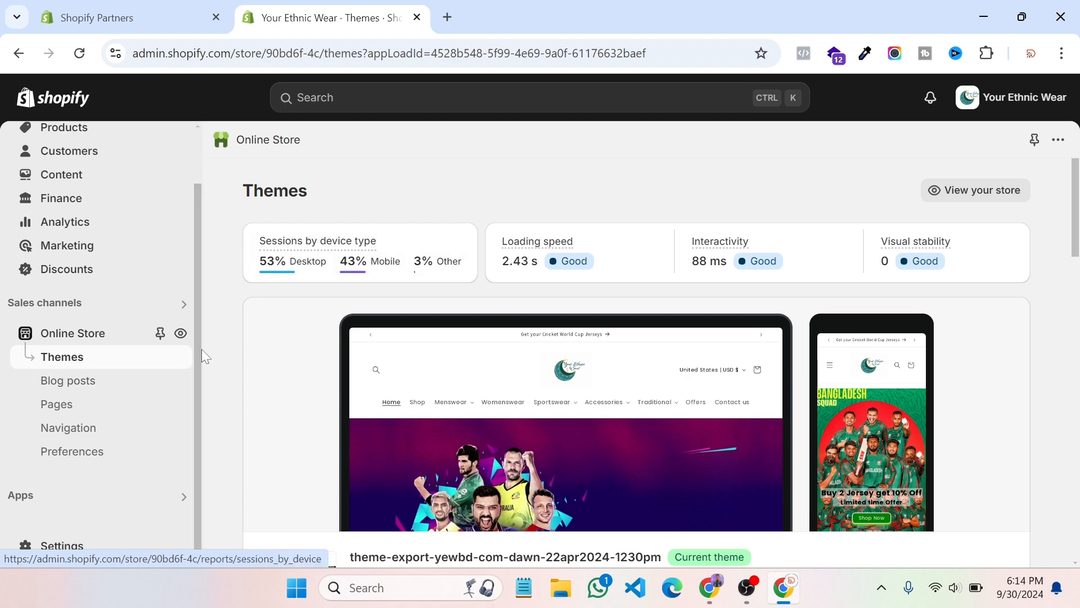
Preview the live storefront in a new tab, close the Partners tab, and return to themes
{"action": "left_click", "coordinate": [181, 334]}
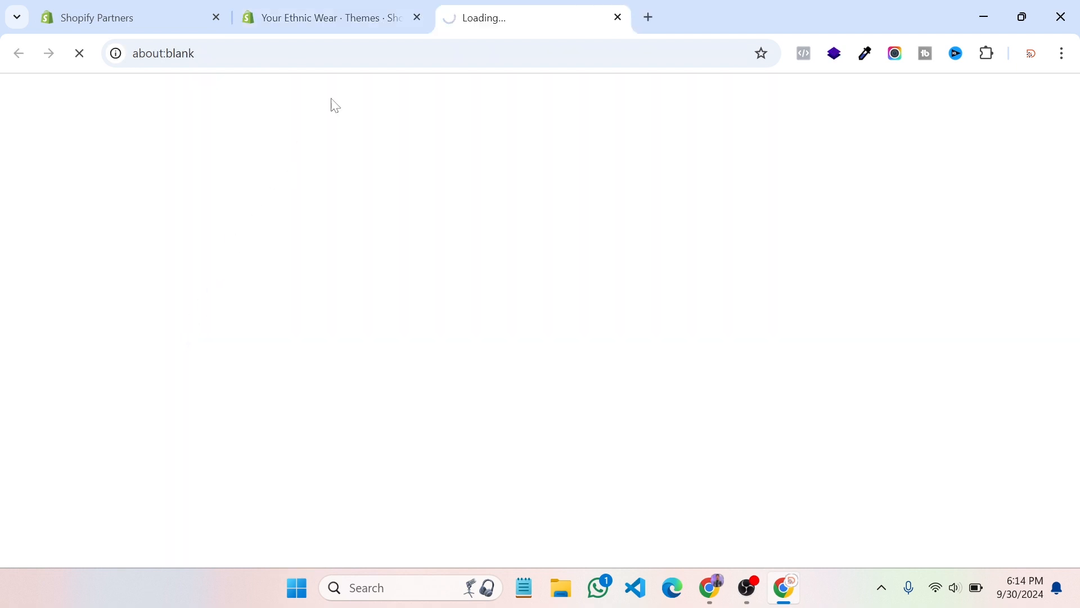
{"action": "left_click", "coordinate": [212, 16]}
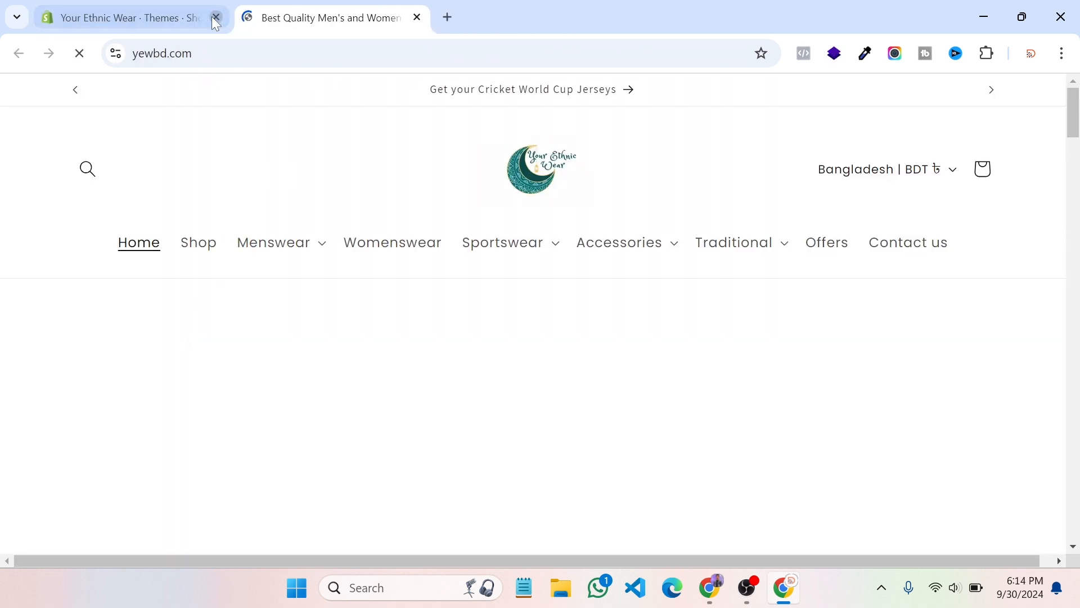
{"action": "left_click", "coordinate": [180, 5]}
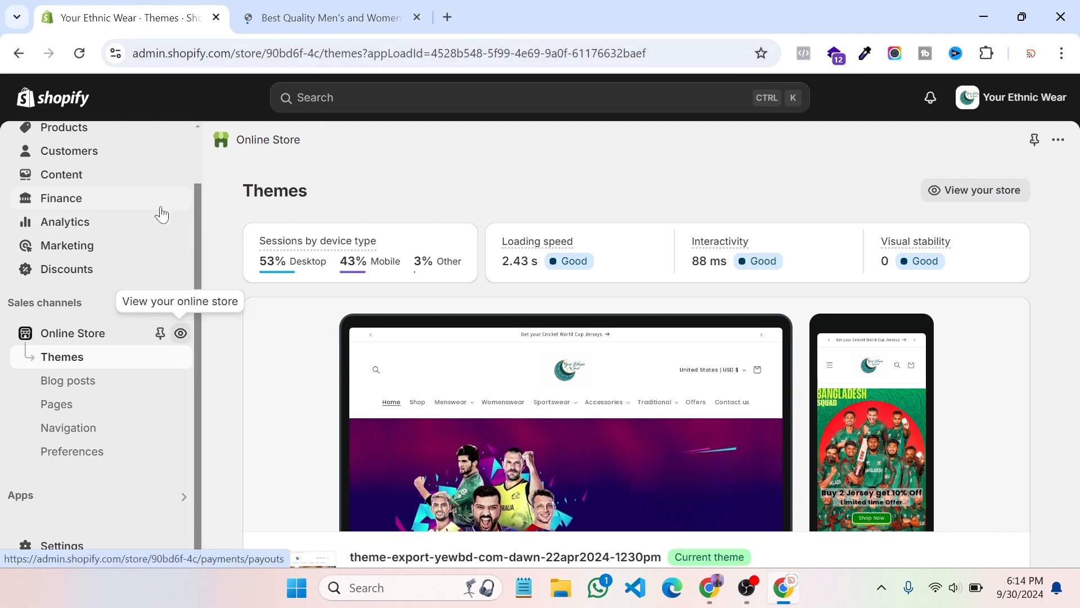
Open Products, then check the live storefront's web address and dismiss its promotional popup
{"action": "scroll", "coordinate": [130, 319], "scroll_direction": "up", "scroll_amount": 2}
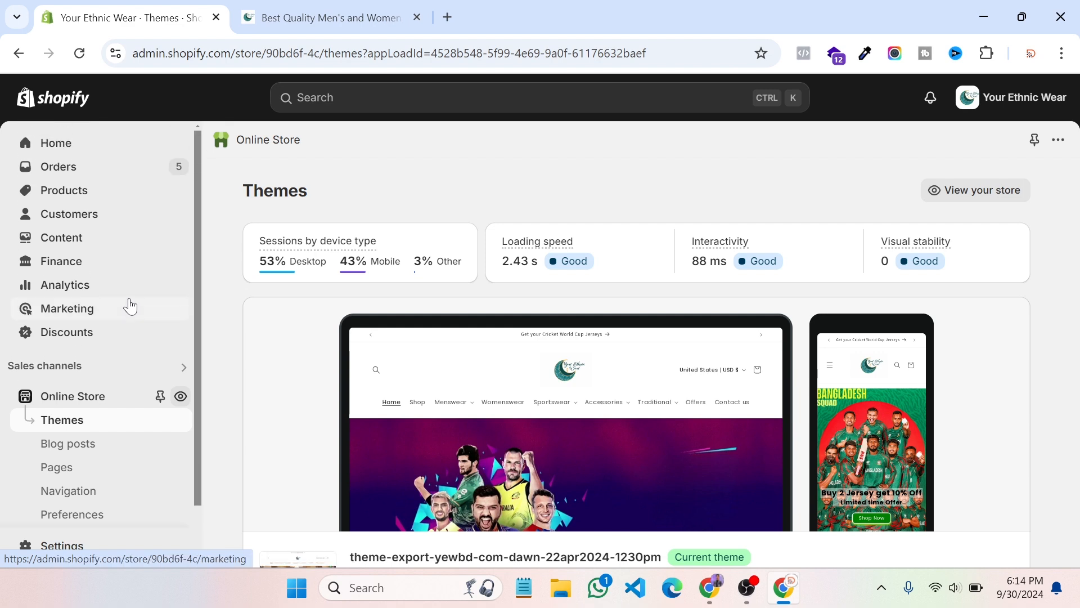
{"action": "left_click", "coordinate": [65, 191]}
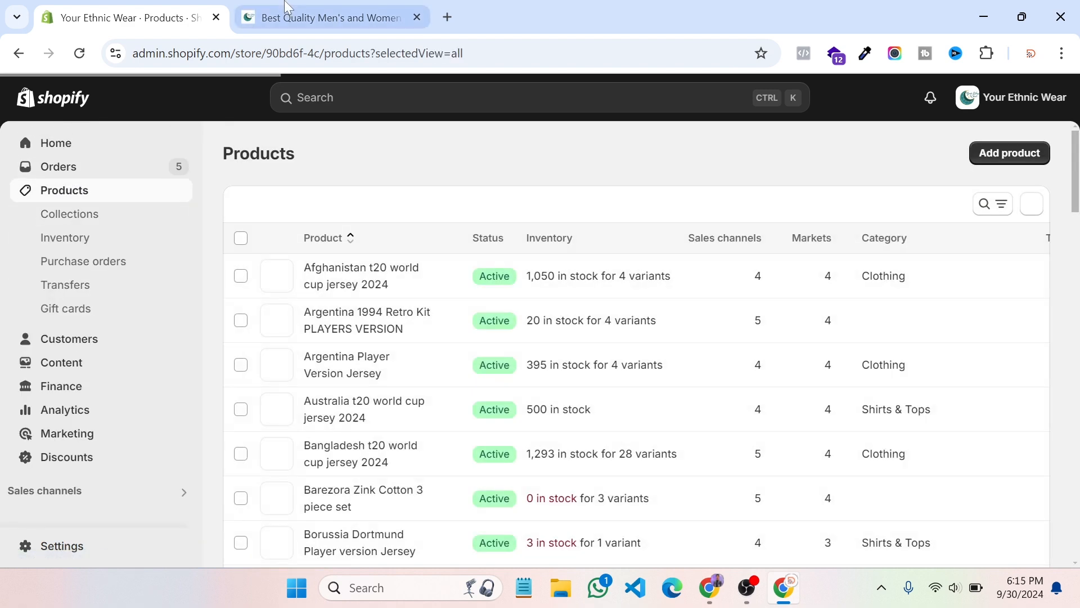
{"action": "left_click", "coordinate": [288, 7]}
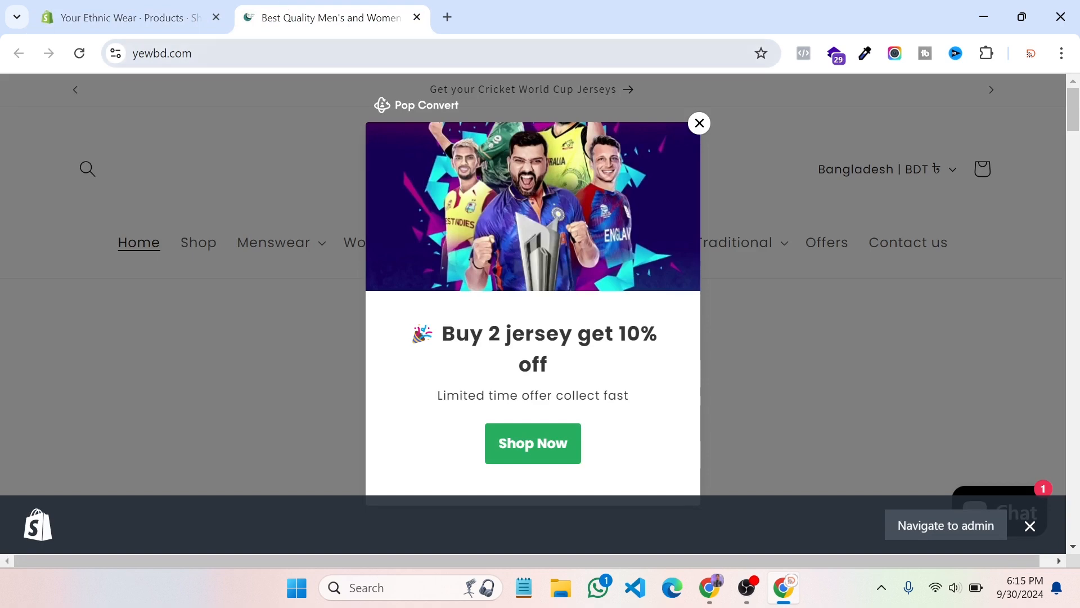
{"action": "left_click", "coordinate": [162, 53]}
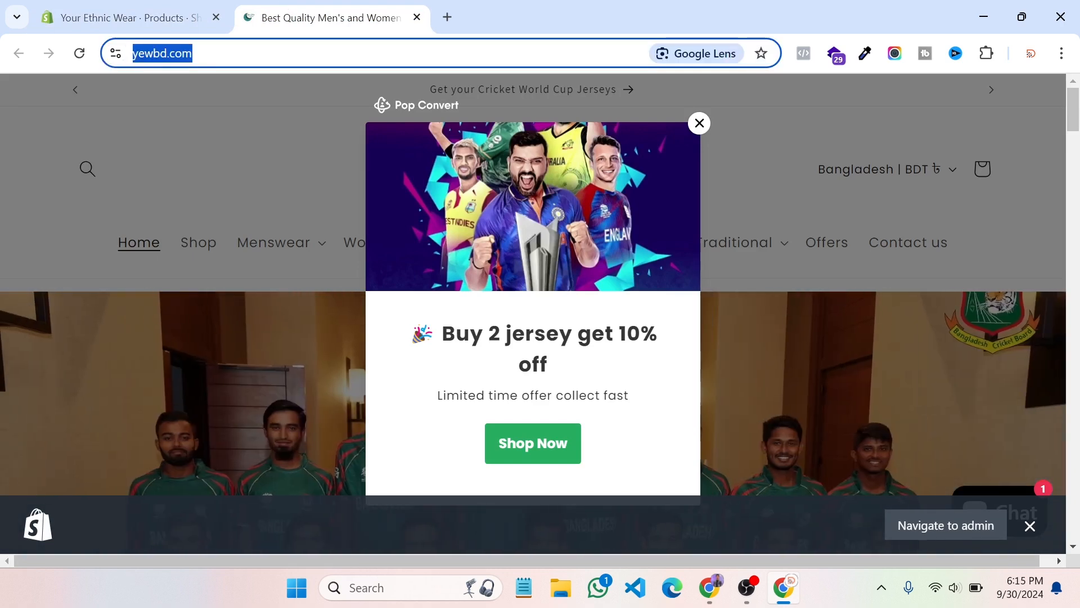
{"action": "left_click", "coordinate": [699, 123]}
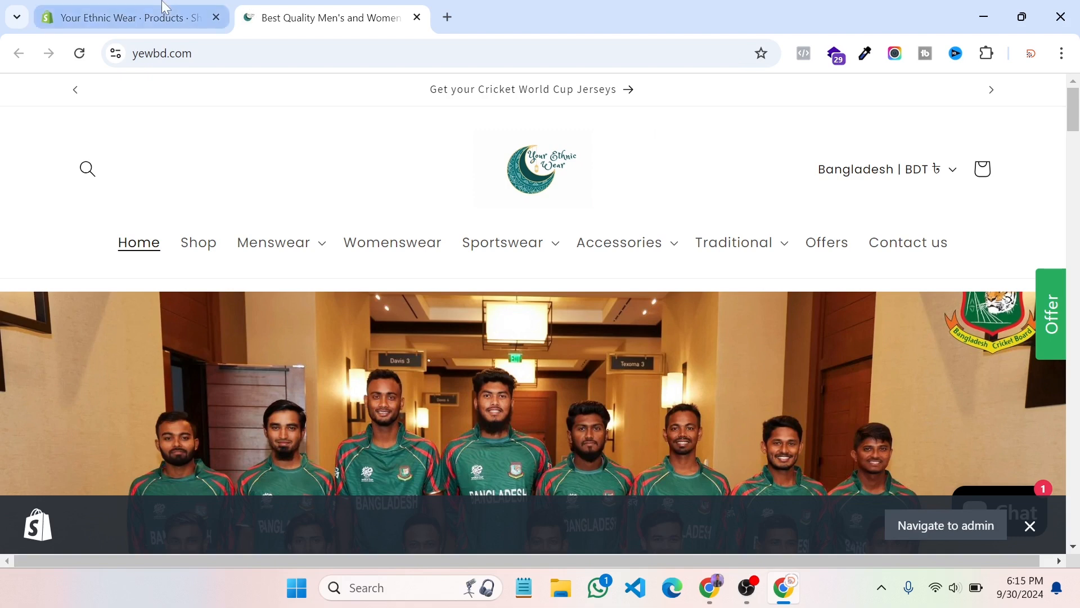
Back in the admin, go through Collections to the Inventory page
{"action": "left_click", "coordinate": [129, 17]}
{"action": "left_click", "coordinate": [81, 218]}
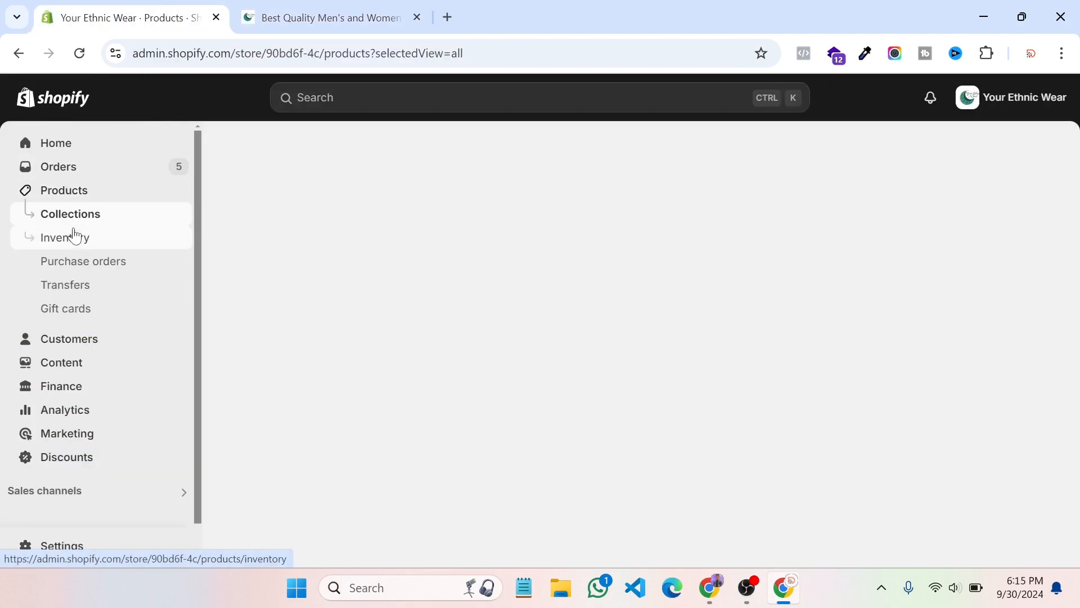
{"action": "left_click", "coordinate": [72, 235]}
{"action": "scroll", "coordinate": [93, 351], "scroll_direction": "down", "scroll_amount": 1}
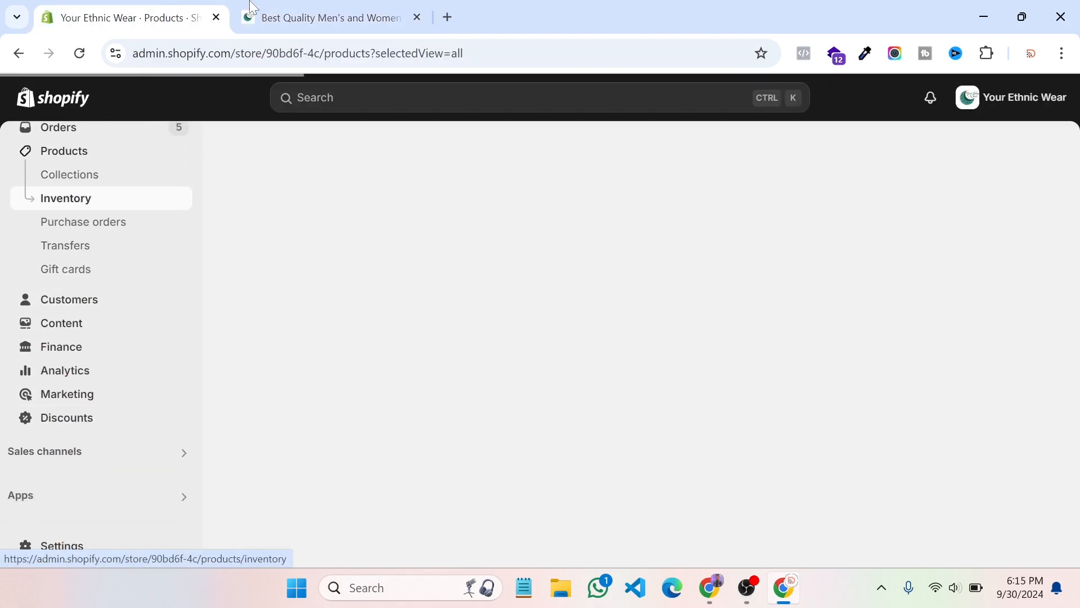